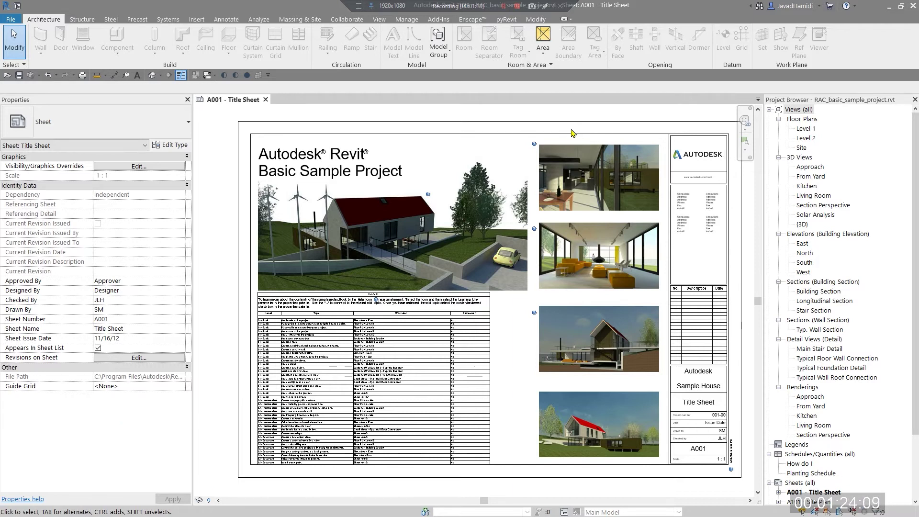
scroll(574, 132, down, 2)
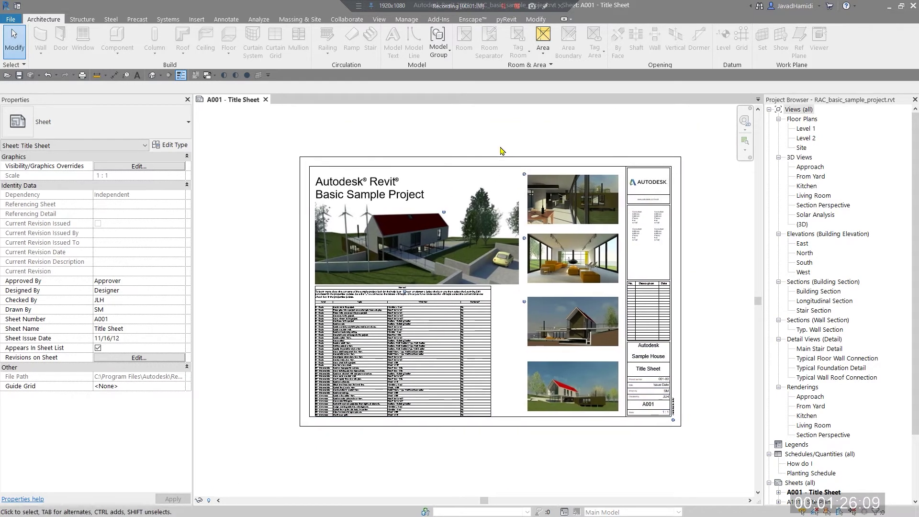
middle_drag(419, 149, 418, 117)
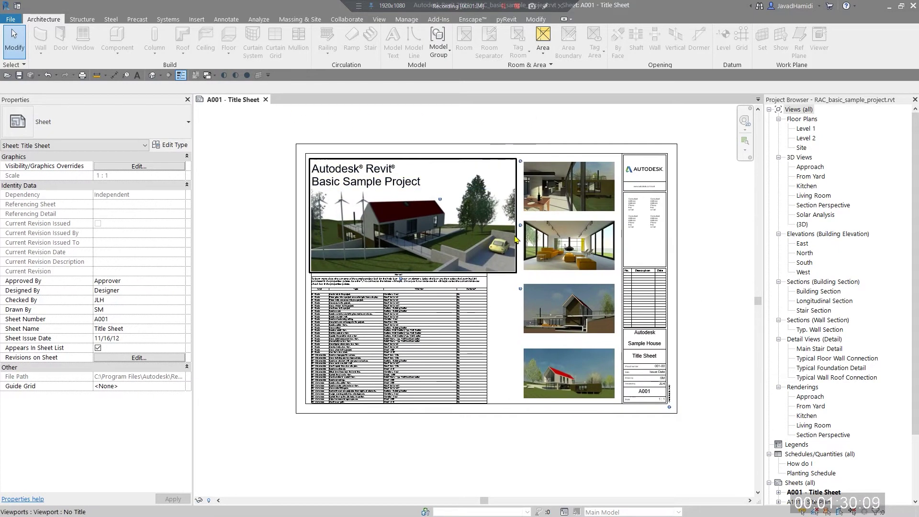
scroll(814, 440, down, 2)
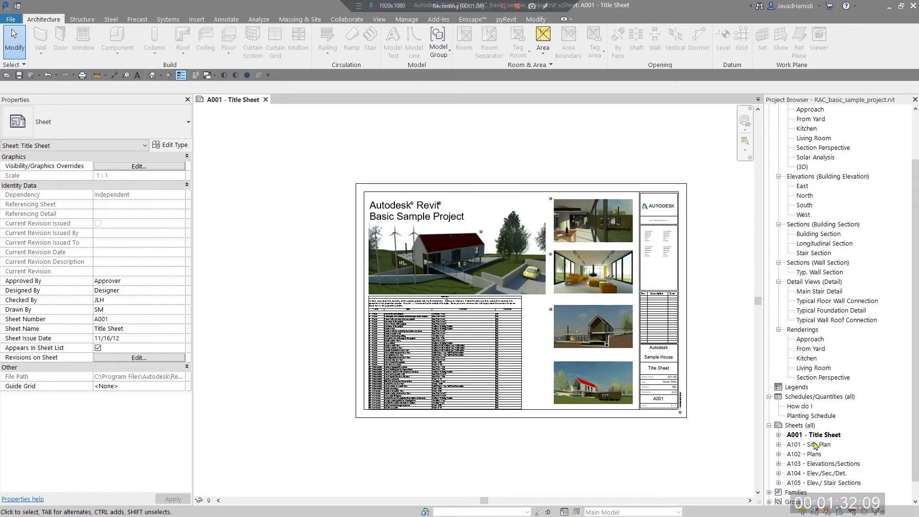
scroll(816, 446, down, 1)
scroll(648, 361, up, 4)
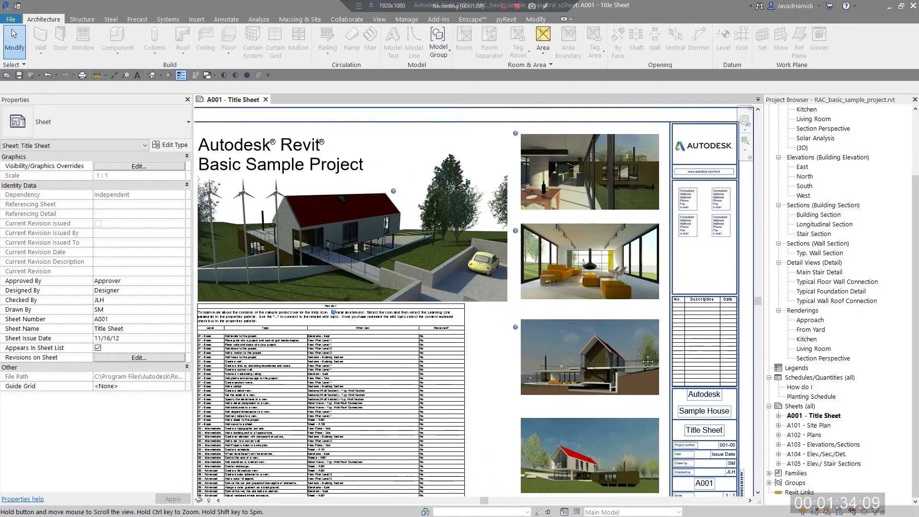
middle_click(648, 362)
middle_click(648, 362)
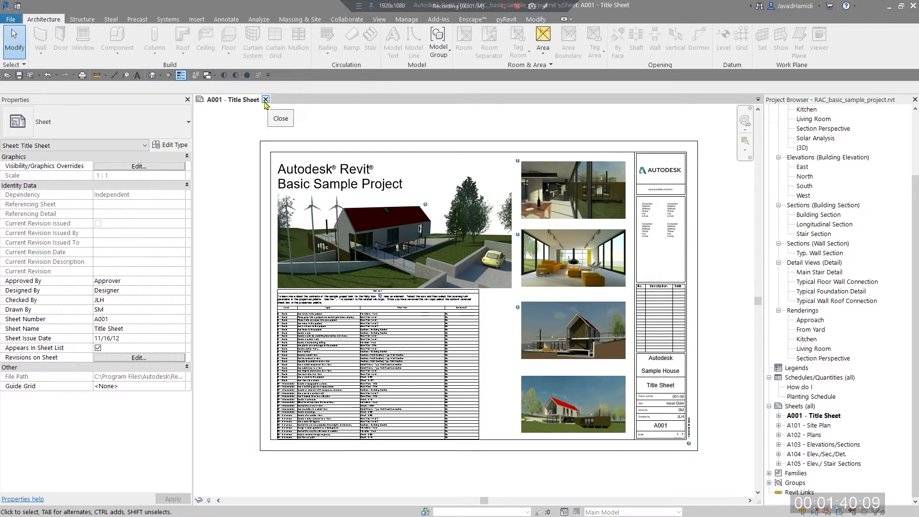
- Open the Level 1 floor plan from the project's views and close it again
scroll(805, 195, up, 3)
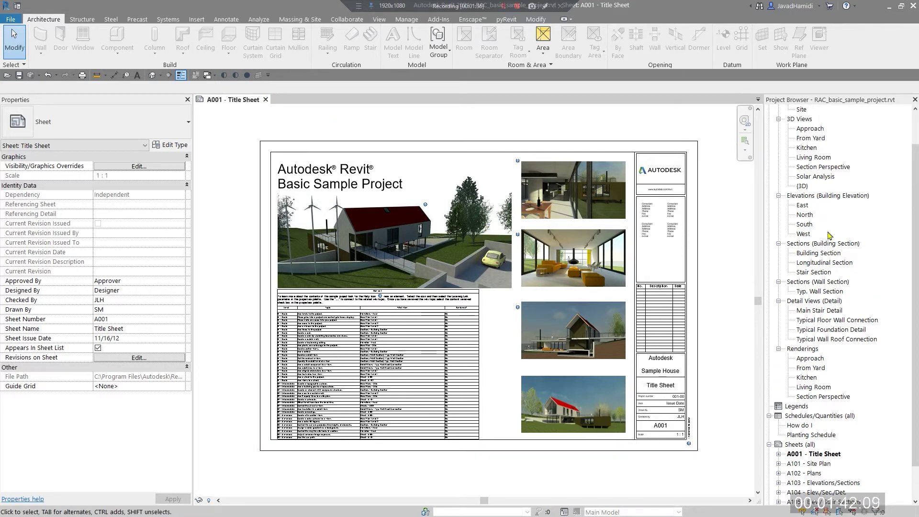
double_click(809, 130)
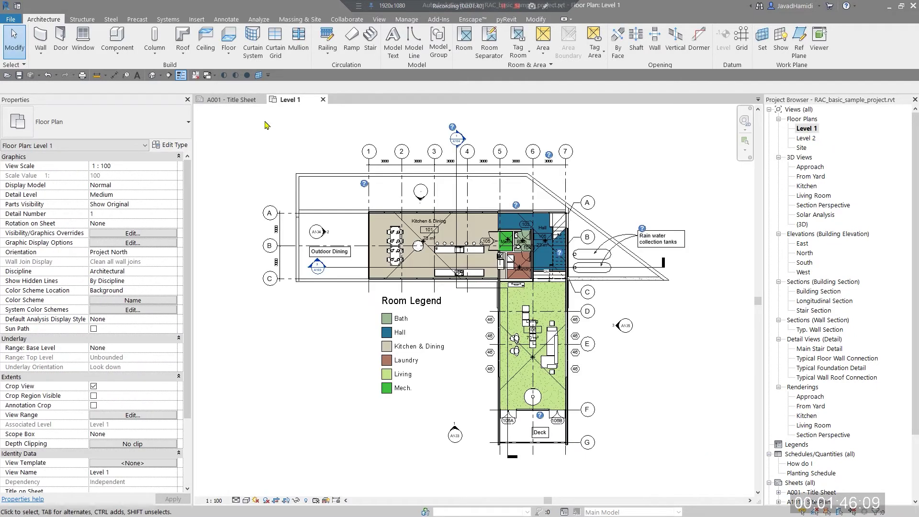
click(323, 100)
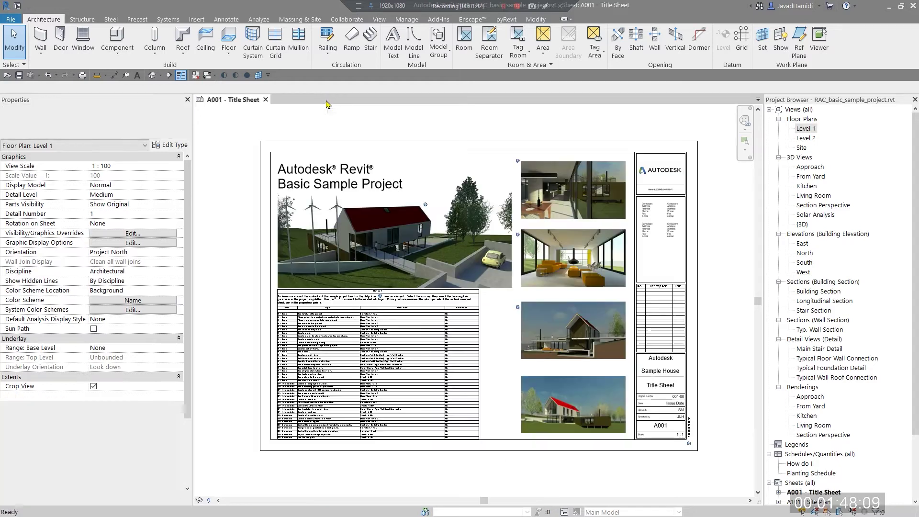
- Close the project through its title sheet view and reopen the sample architecture project from the recent models
click(266, 100)
click(480, 269)
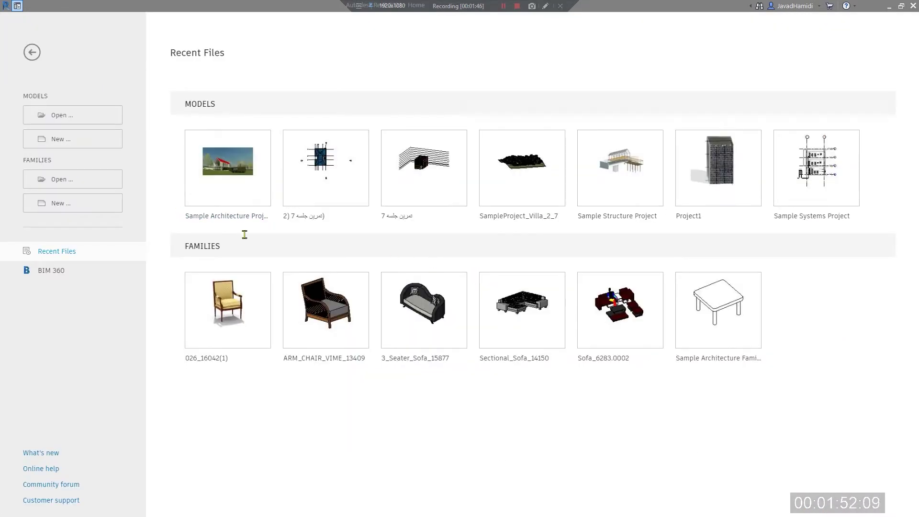
click(229, 181)
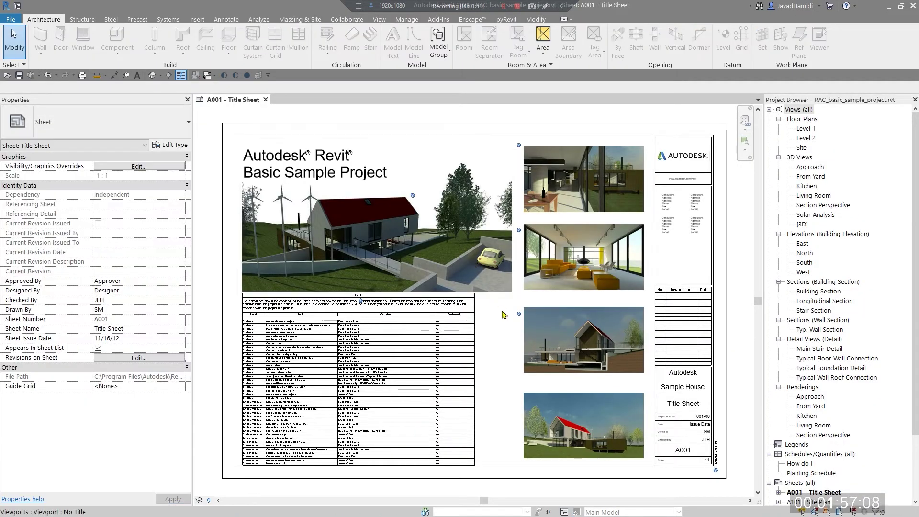
middle_drag(512, 318, 492, 312)
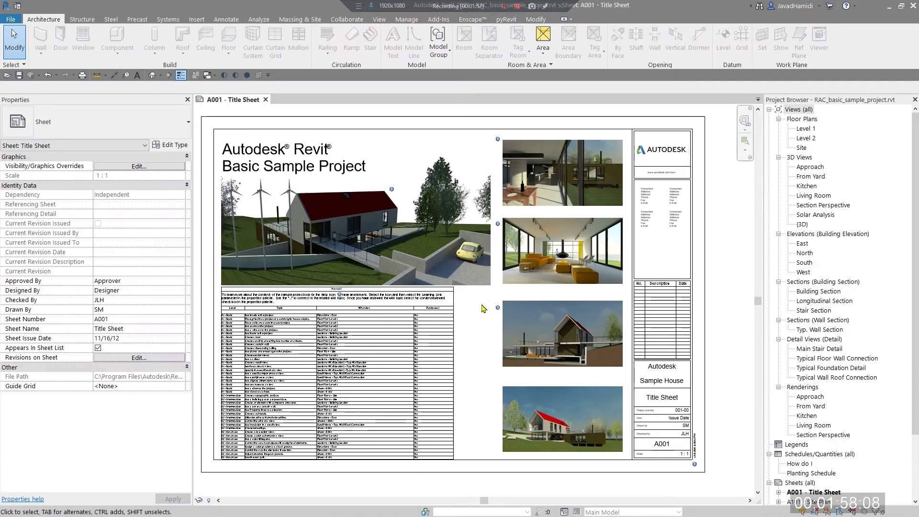
scroll(567, 311, down, 1)
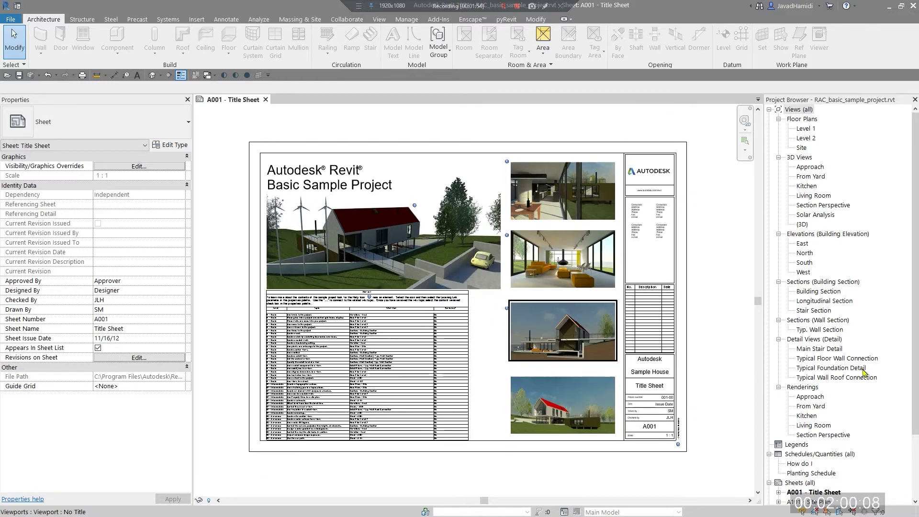
scroll(843, 421, down, 1)
scroll(529, 226, up, 1)
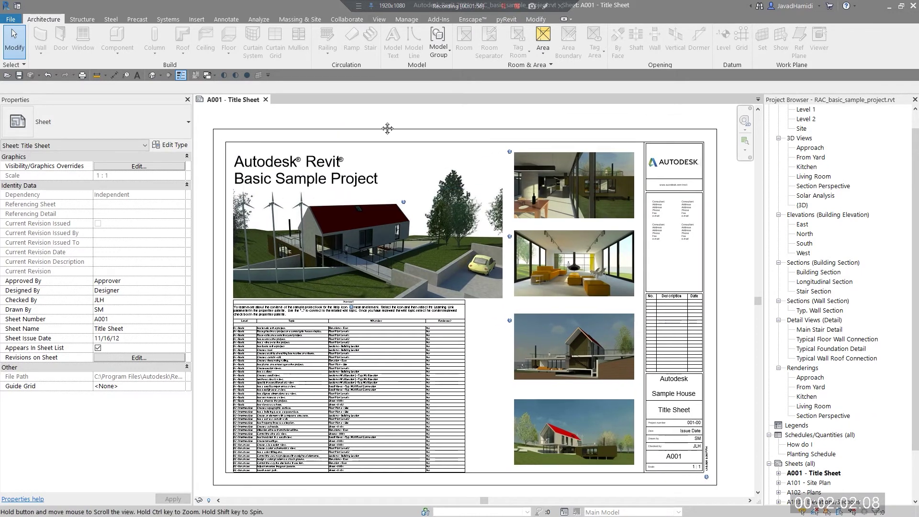
middle_drag(341, 124, 382, 123)
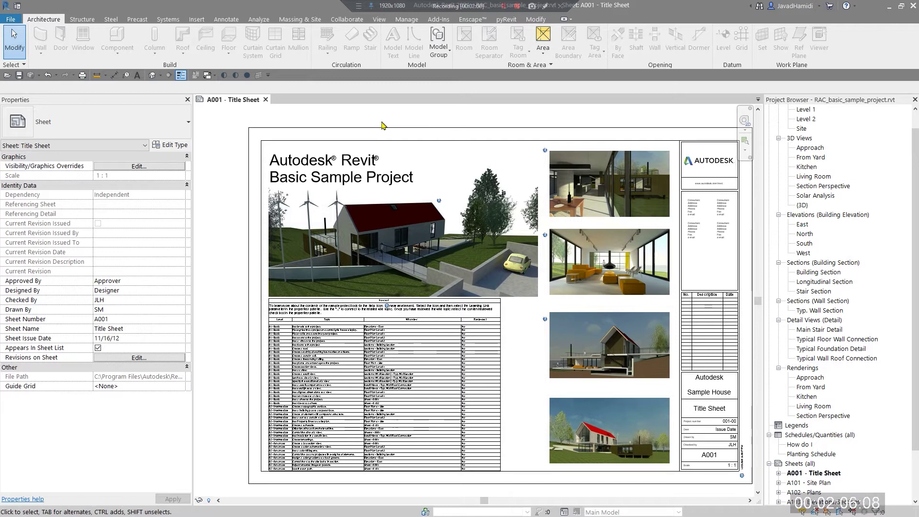
middle_drag(433, 172, 318, 148)
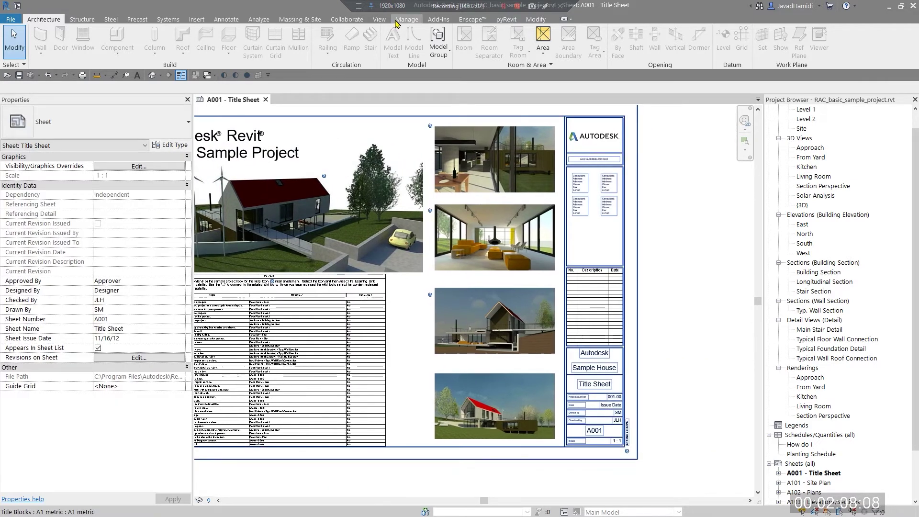
- Set the project's starting view to 3D View: Kitchen
click(397, 20)
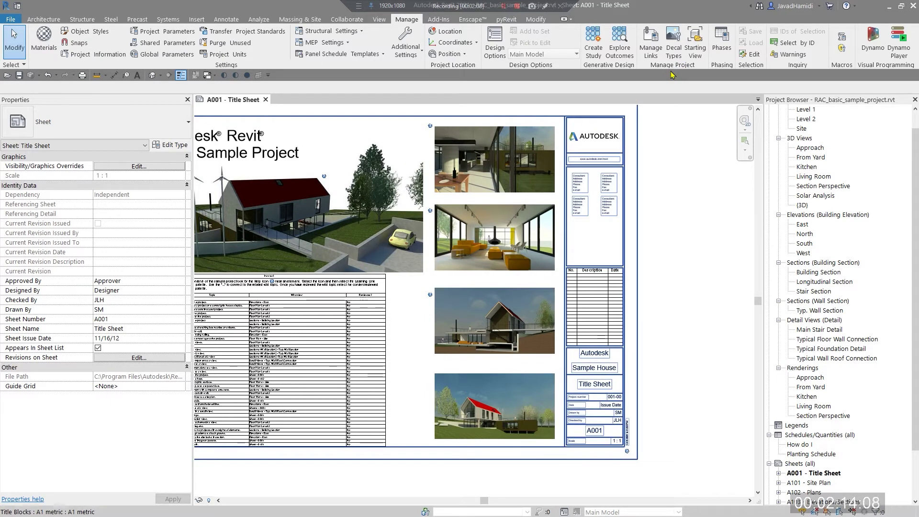
click(695, 48)
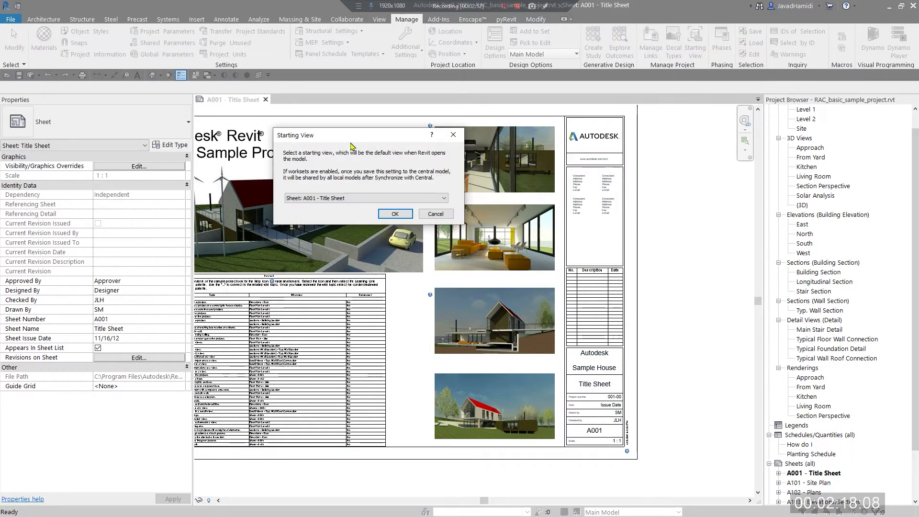
drag(371, 142, 442, 208)
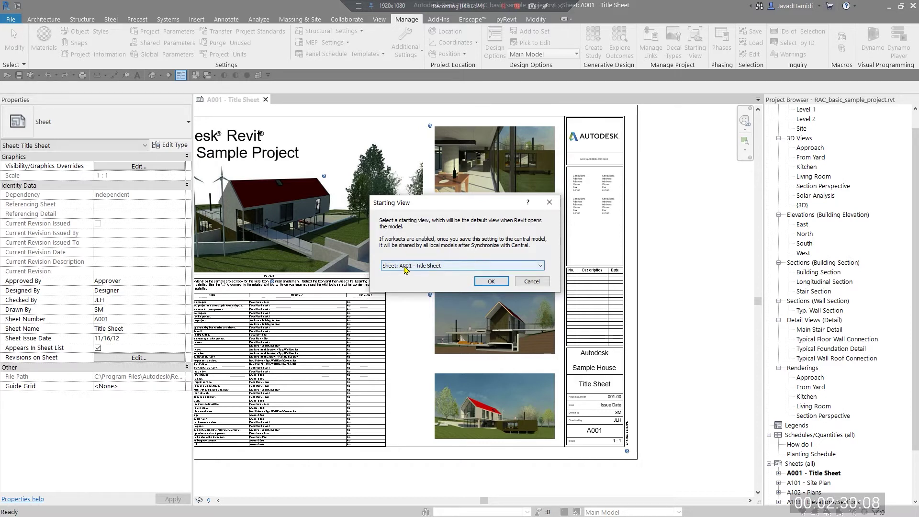
click(451, 271)
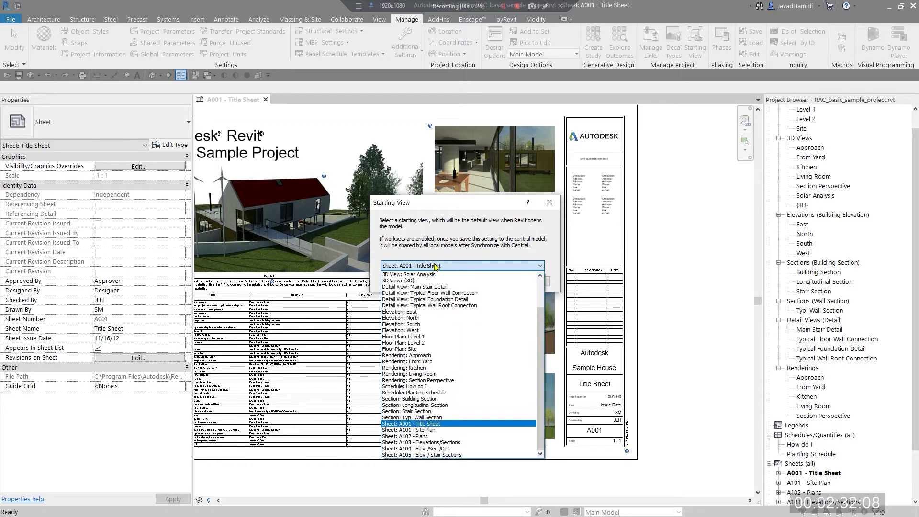
scroll(421, 280, up, 1)
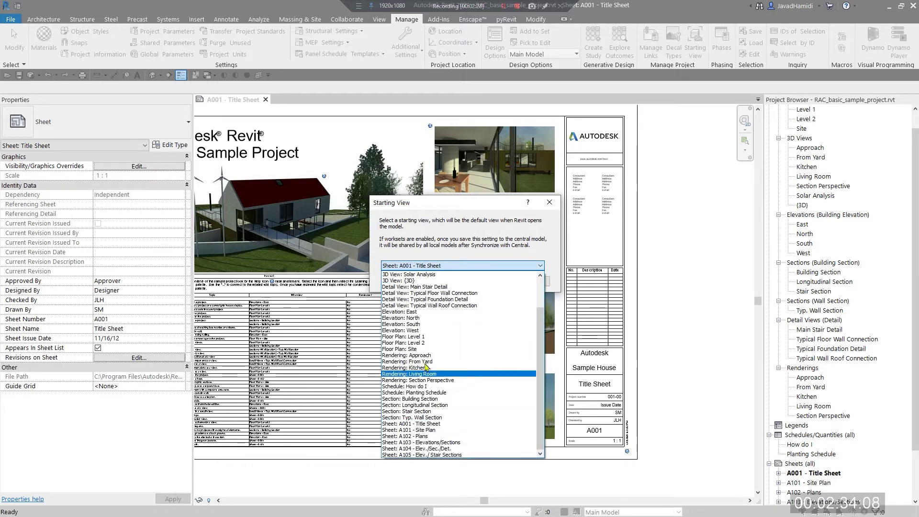
scroll(464, 332, up, 1)
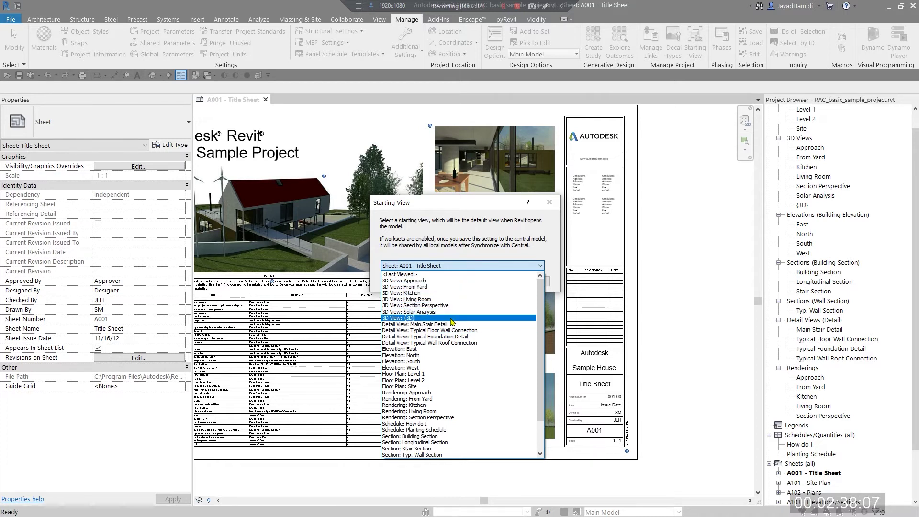
click(458, 294)
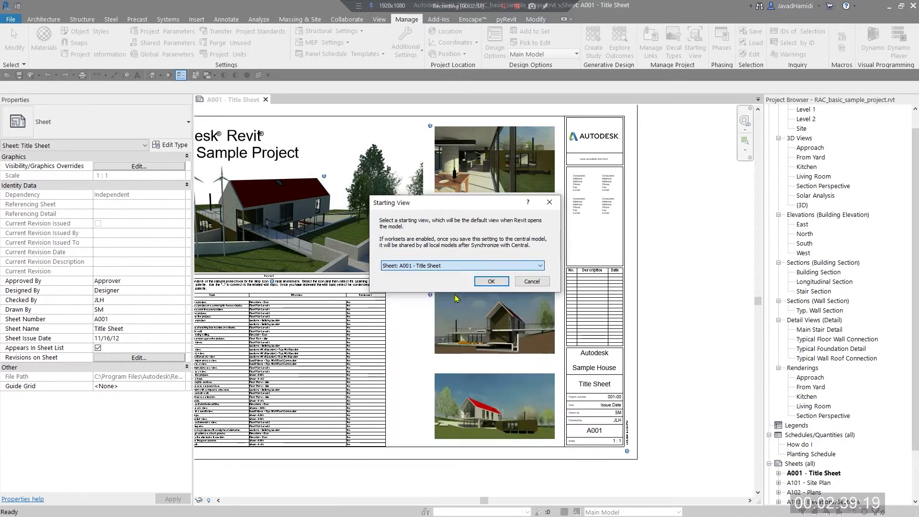
click(493, 282)
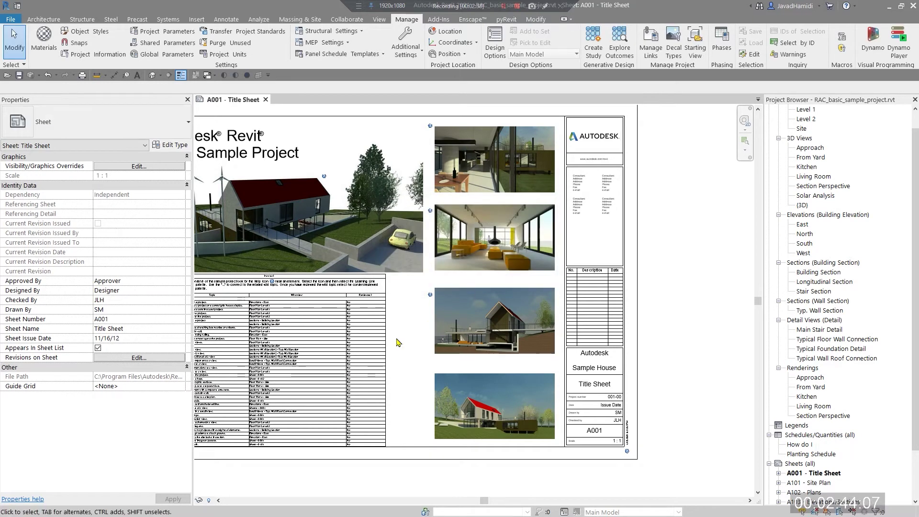
- Save the project to the Desktop as rac_basic_sample_project.rvt
key(ctrl+s)
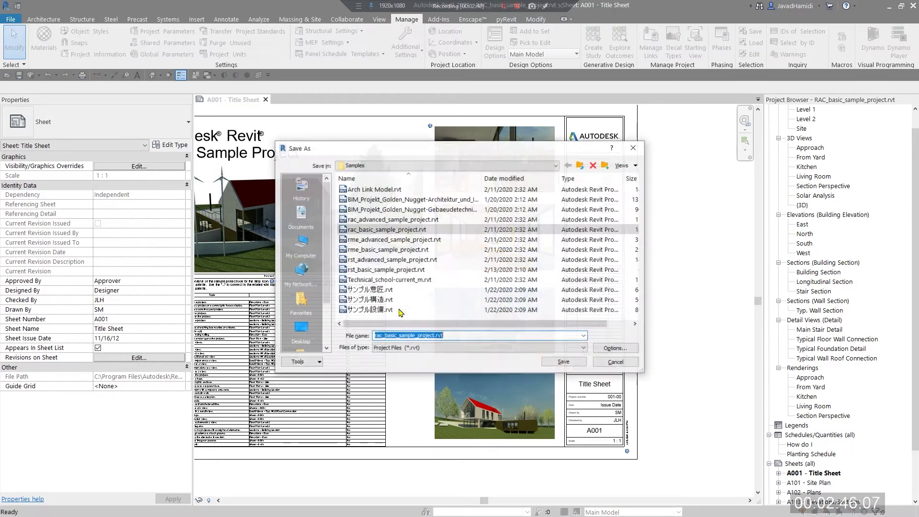
click(301, 330)
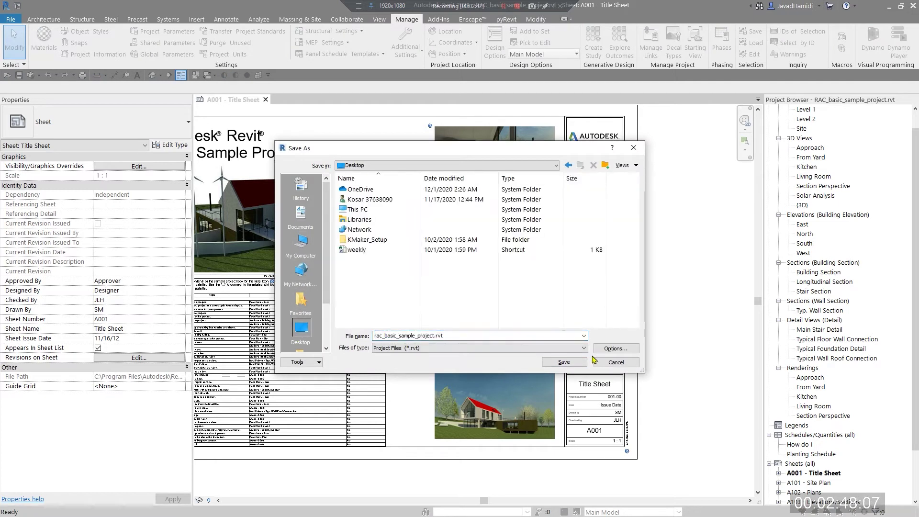
click(563, 363)
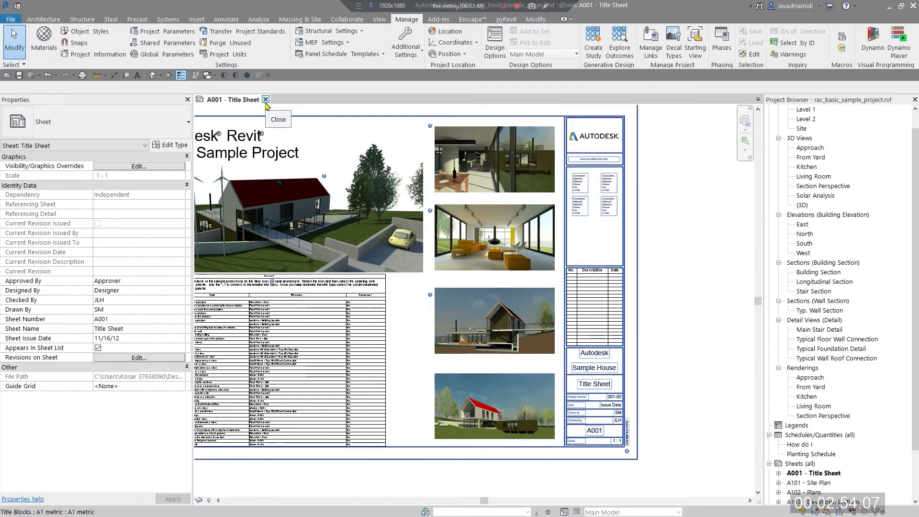
- Close the project and reopen the saved rac_basic_sample_project to check which view it starts in
click(265, 100)
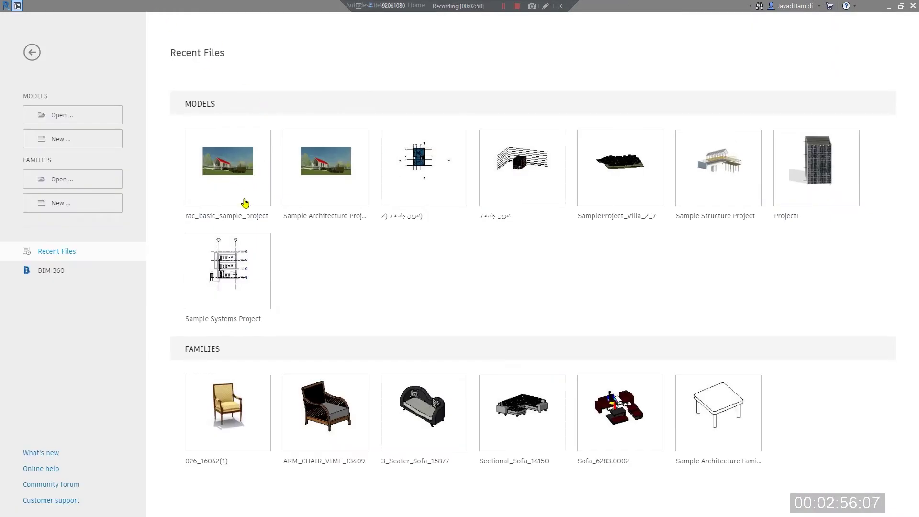
drag(224, 7, 430, 67)
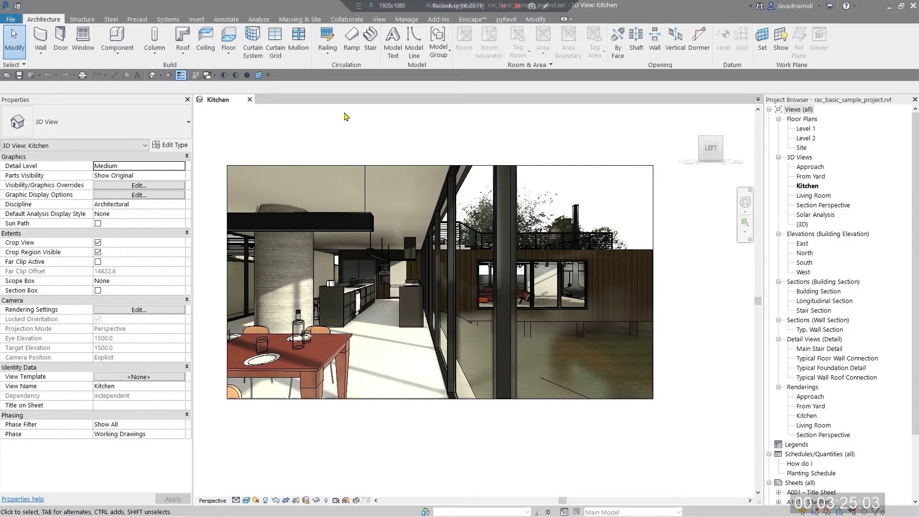
middle_drag(343, 117, 430, 143)
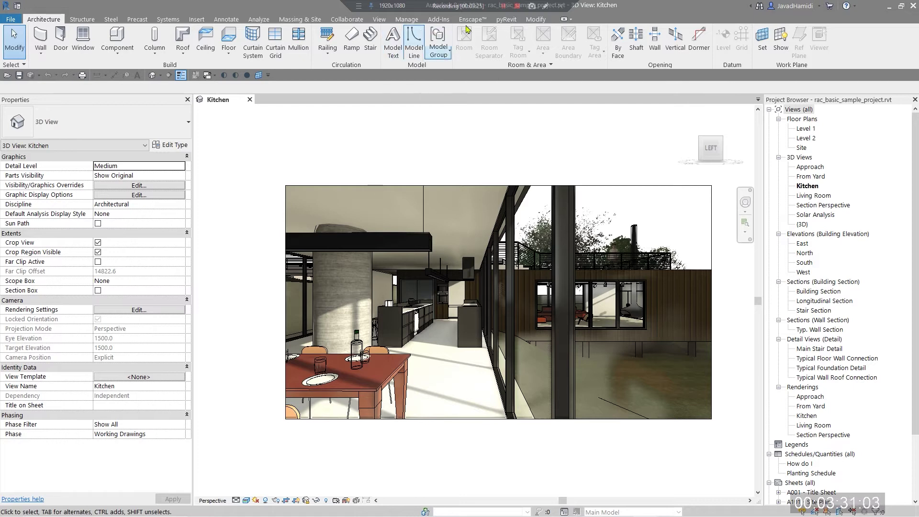
- Inspect the views offered as the project's starting view, including <Last Viewed>, and close the Starting View dialog
click(409, 21)
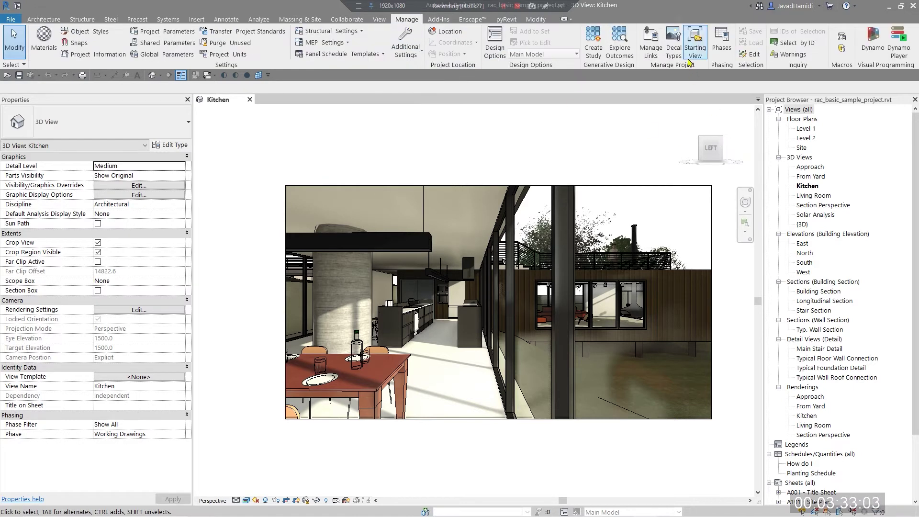
click(695, 48)
click(437, 266)
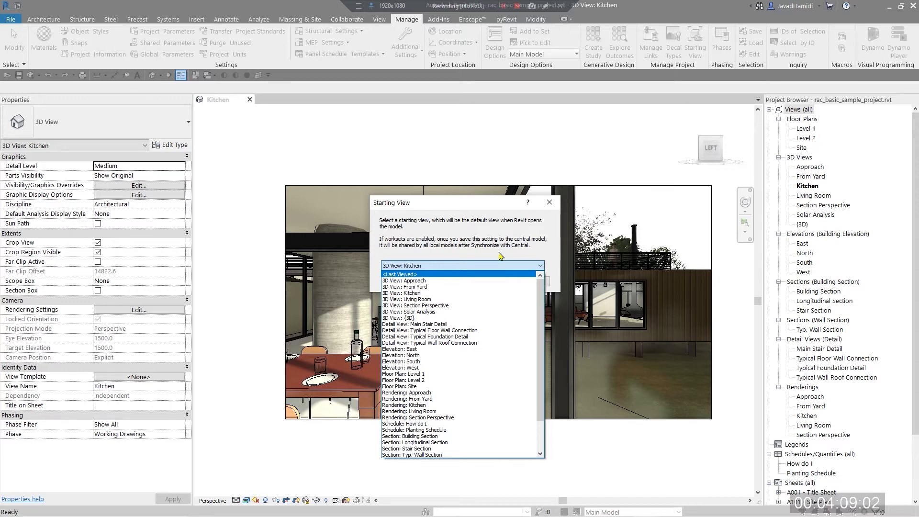
click(546, 207)
click(546, 207)
- Open the sheet A001 - Title Sheet alongside the Kitchen view
scroll(316, 144, up, 1)
middle_drag(346, 160, 413, 164)
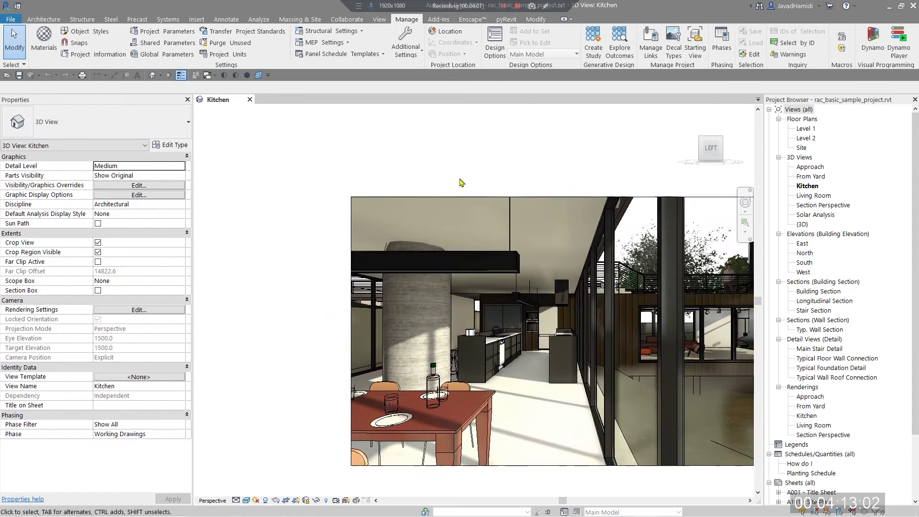
middle_drag(589, 219, 430, 164)
scroll(837, 436, down, 3)
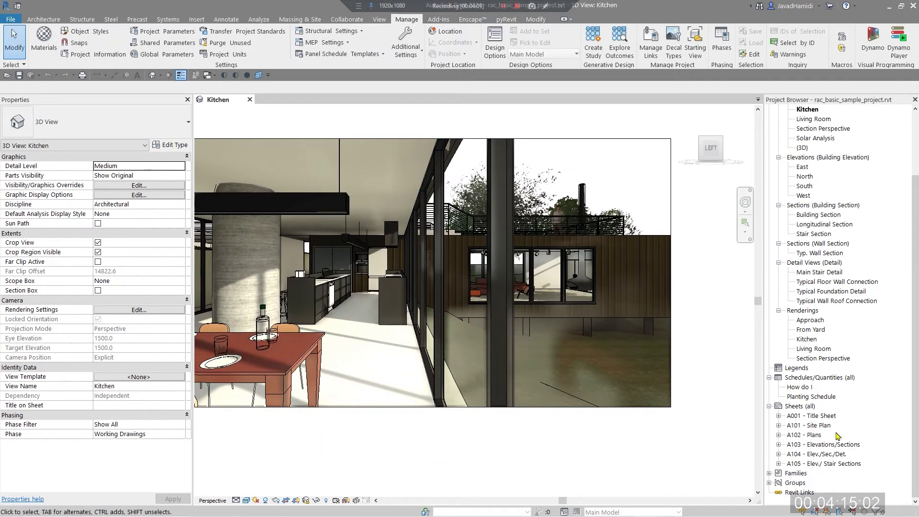
double_click(836, 416)
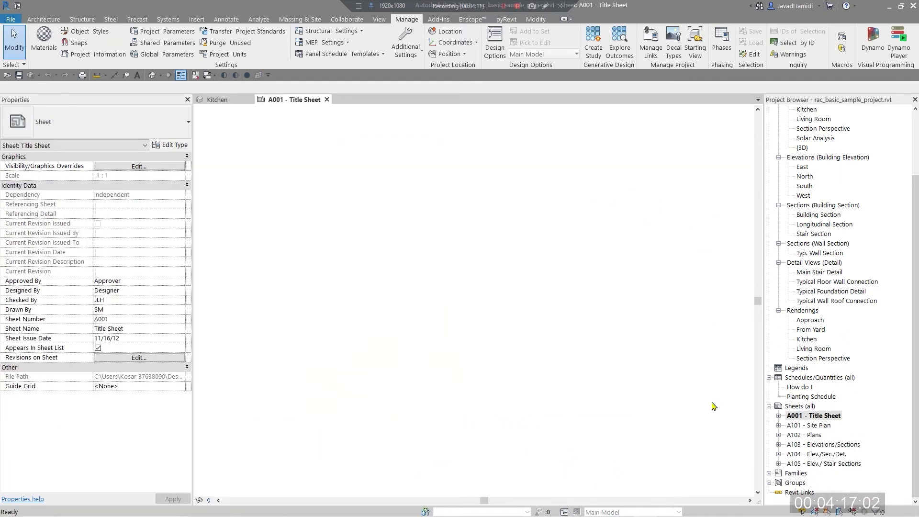
- Examine the title sheet's images, topic table and title block, and fit the whole sheet in the view
scroll(573, 354, up, 1)
middle_drag(470, 360, 510, 303)
scroll(412, 329, down, 1)
scroll(665, 146, up, 2)
middle_drag(665, 147, 457, 168)
scroll(433, 211, down, 2)
key(z)
key(f)
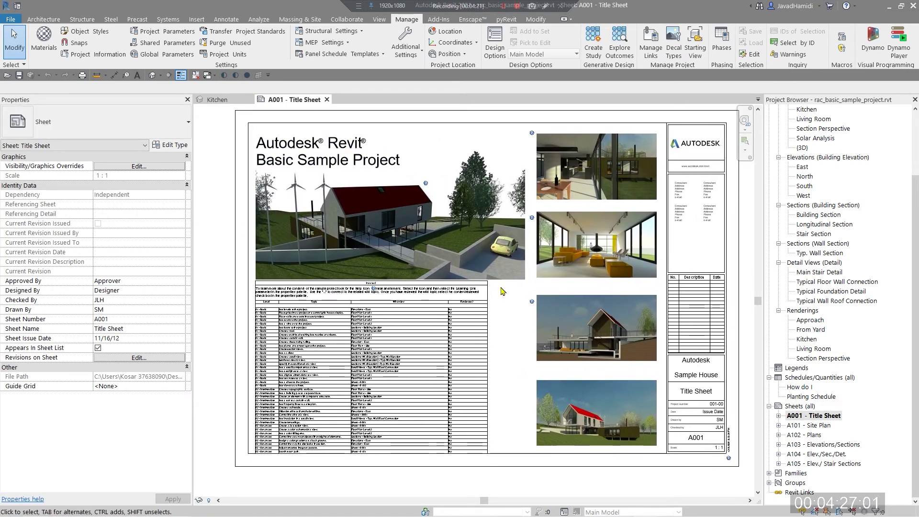
- Examine the title sheet's title block, rendered images and the How do I schedule
scroll(618, 496, up, 2)
scroll(542, 426, up, 2)
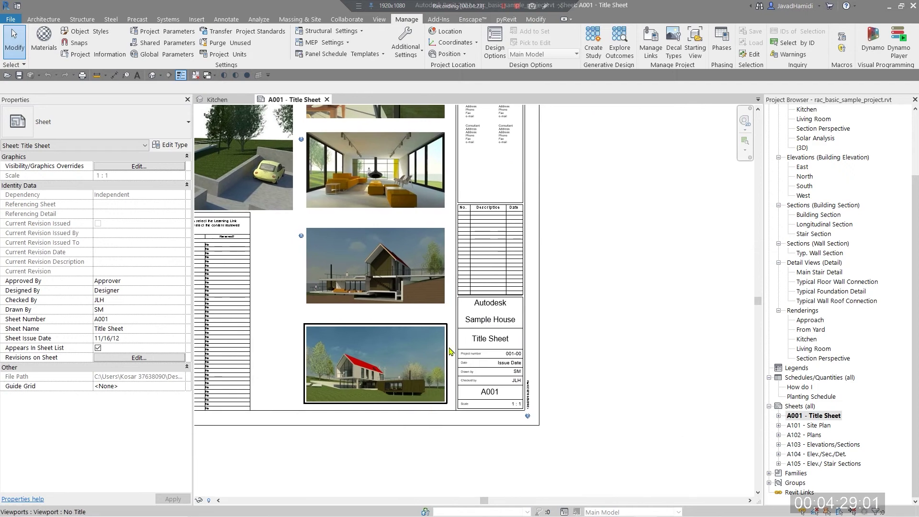
scroll(518, 335, up, 2)
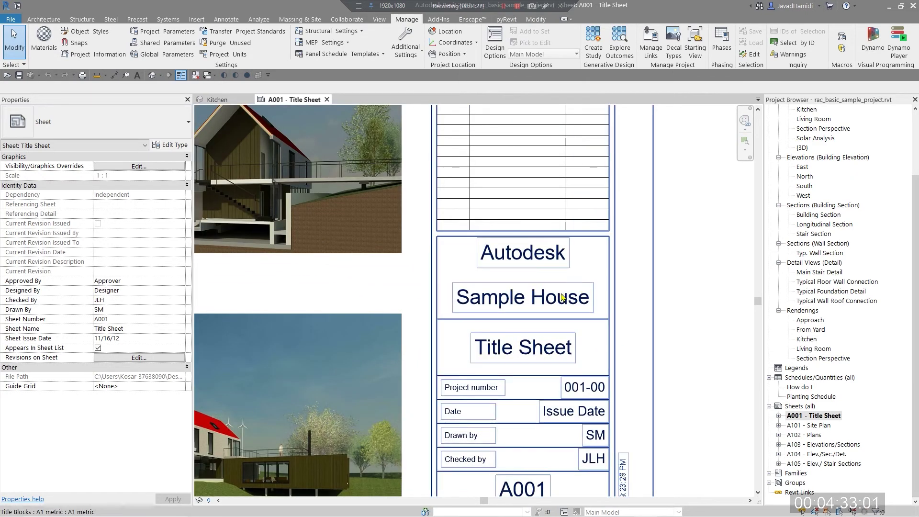
scroll(563, 295, down, 2)
middle_drag(657, 269, 685, 411)
scroll(686, 237, down, 2)
middle_drag(693, 226, 633, 348)
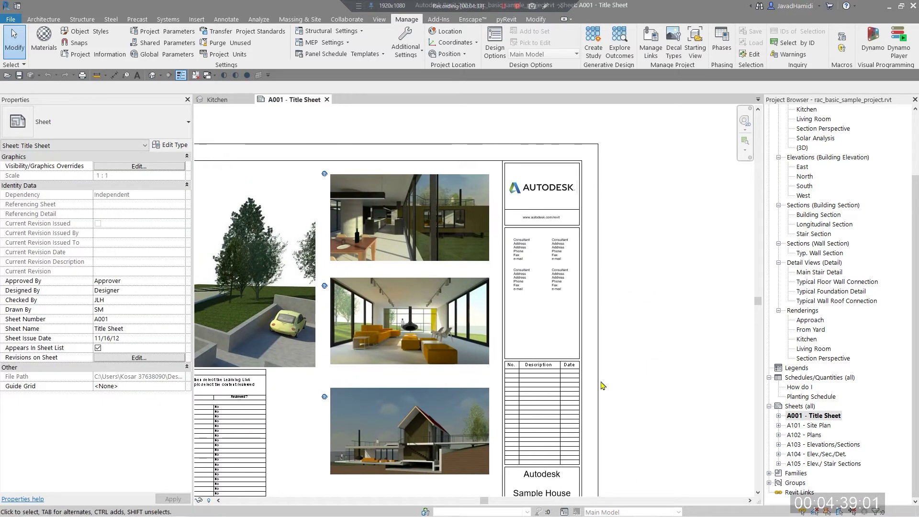
middle_drag(389, 364, 574, 313)
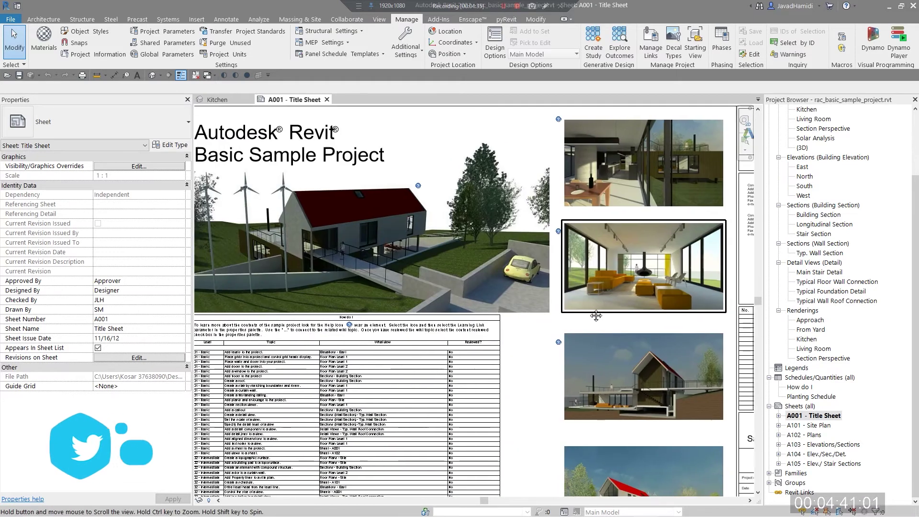
scroll(573, 310, down, 2)
middle_drag(562, 385, 498, 355)
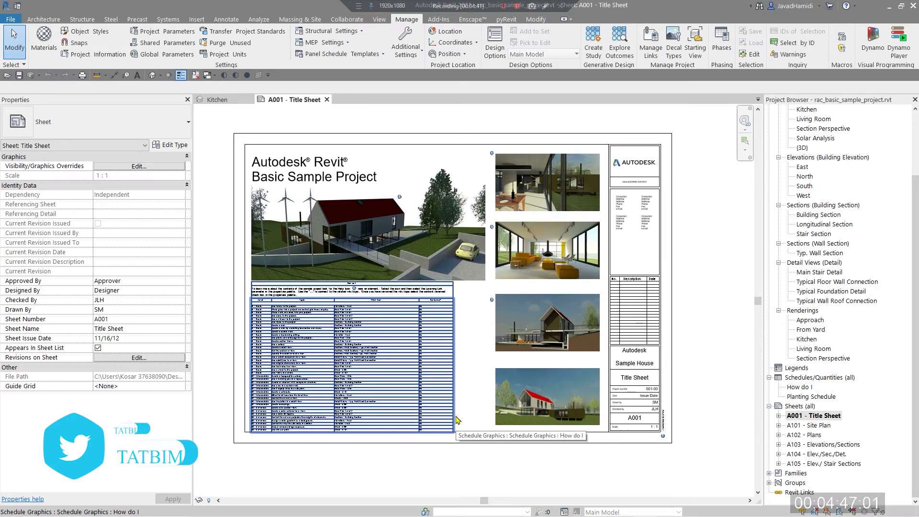
key(Escape)
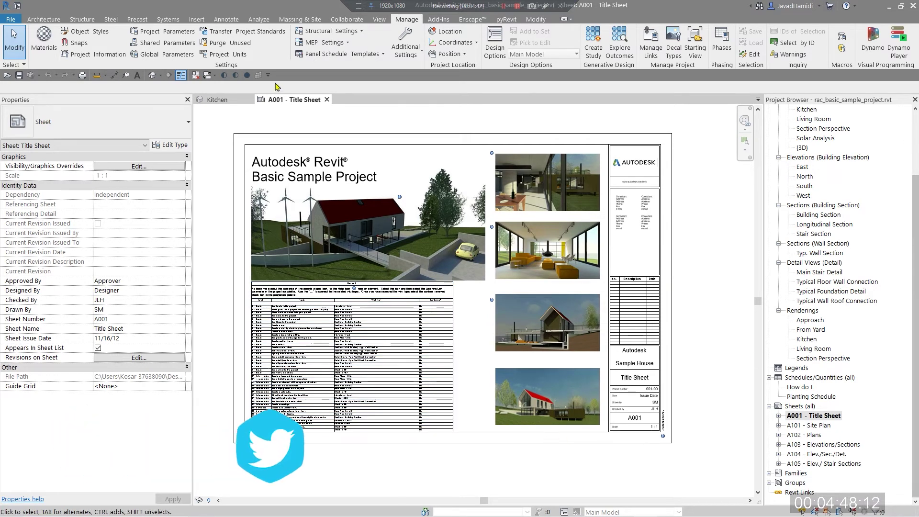
- Create a new title block family from the A0 metric.rft template in the Titleblocks folder
click(10, 20)
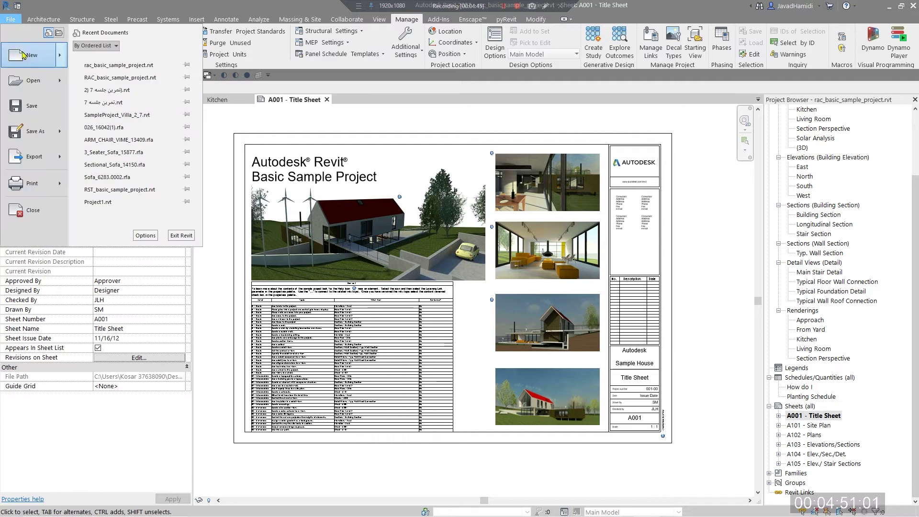
mouse_move(27, 56)
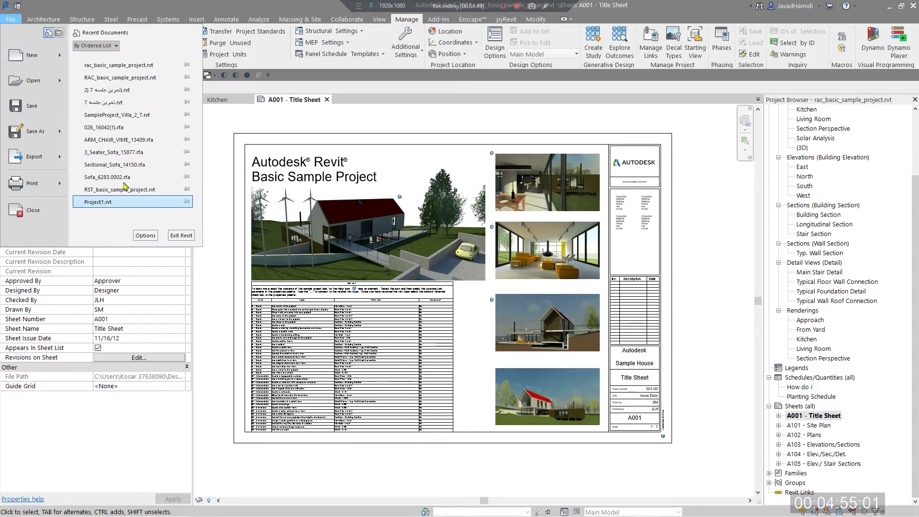
click(158, 144)
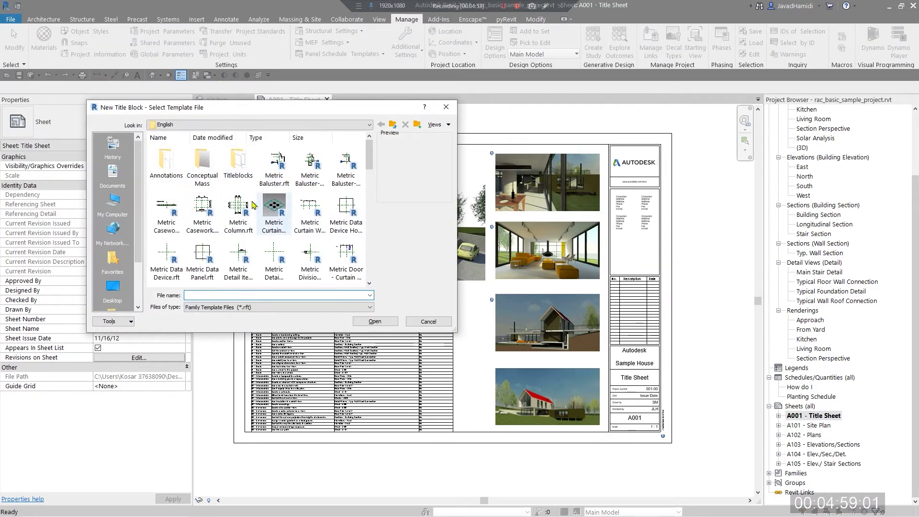
double_click(239, 163)
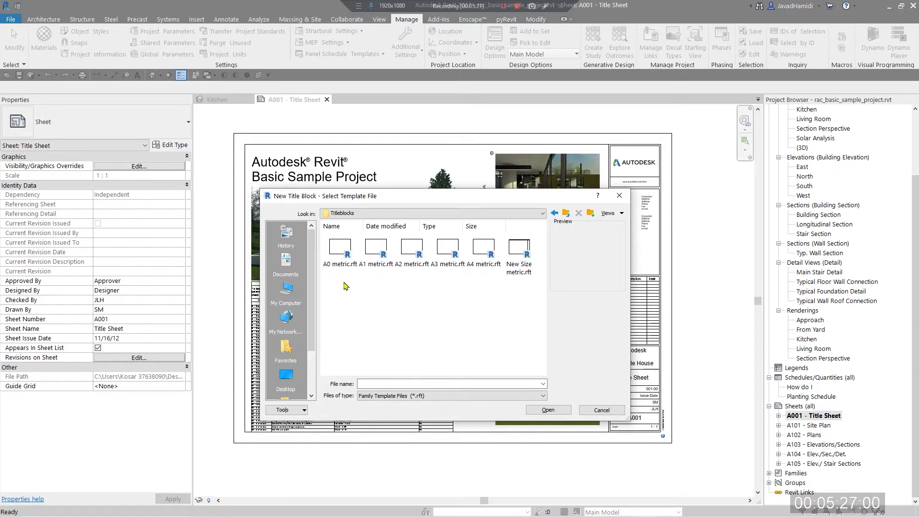
click(344, 254)
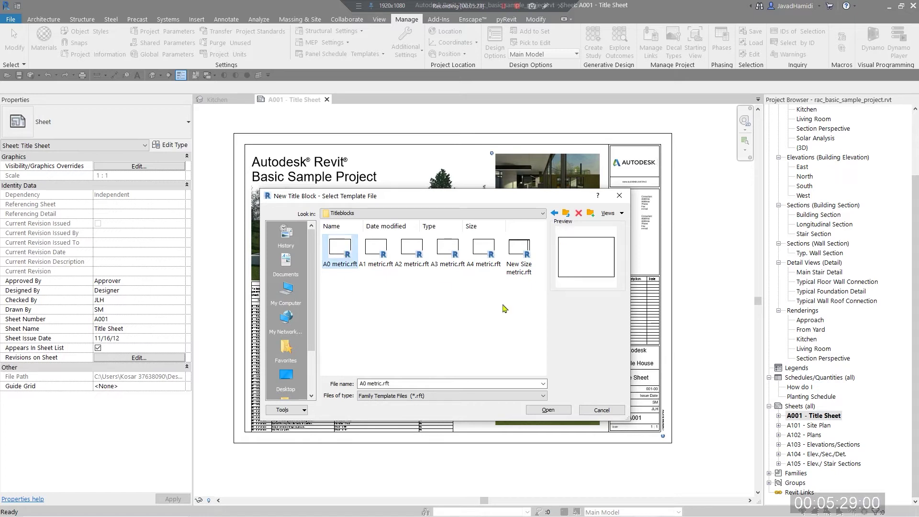
click(541, 411)
scroll(445, 263, down, 1)
mouse_move(488, 293)
middle_down()
mouse_move(375, 326)
mouse_move(369, 315)
mouse_move(474, 328)
mouse_move(454, 272)
mouse_move(544, 306)
mouse_move(488, 310)
middle_up()
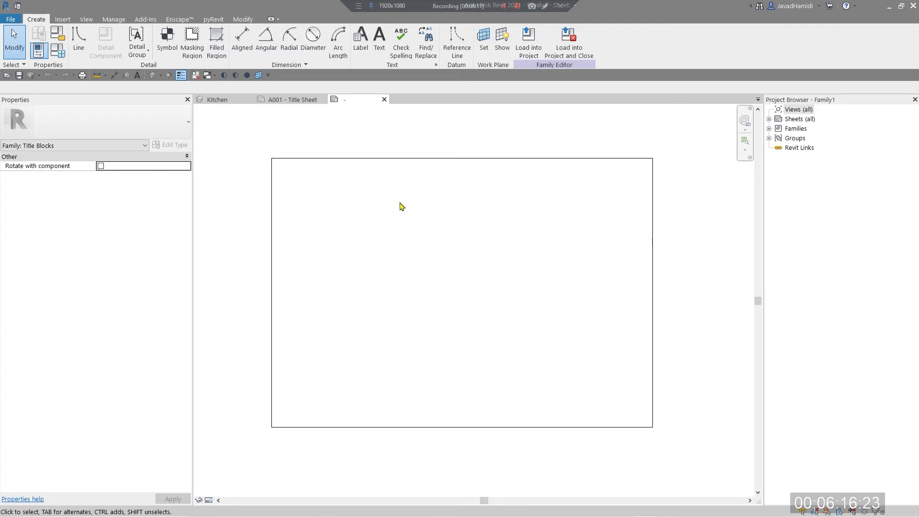
- Start a filled region on the blank A0 sheet with Pick Lines as the boundary drawing method
middle_drag(452, 254, 460, 138)
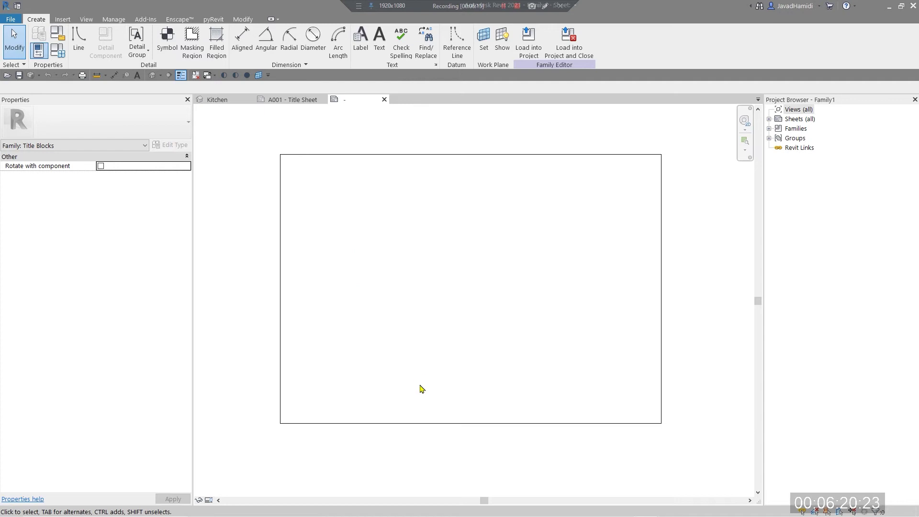
middle_drag(318, 210, 322, 208)
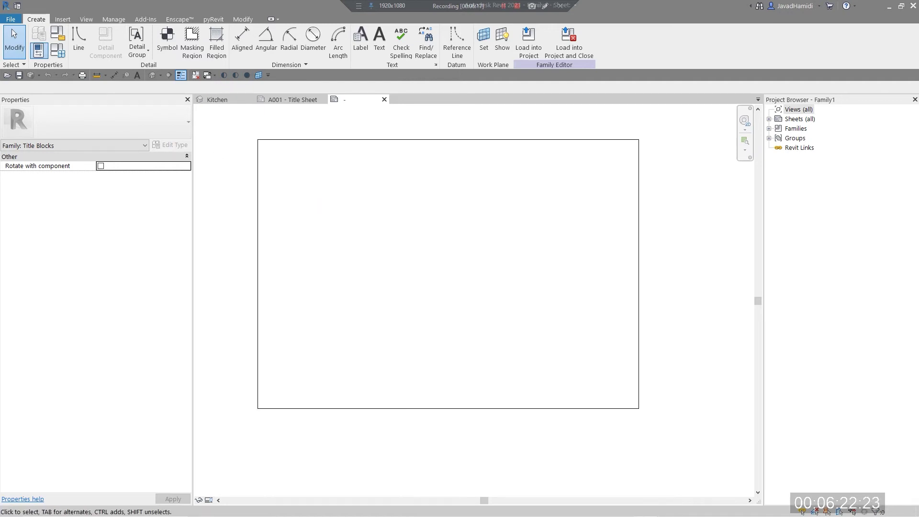
click(225, 50)
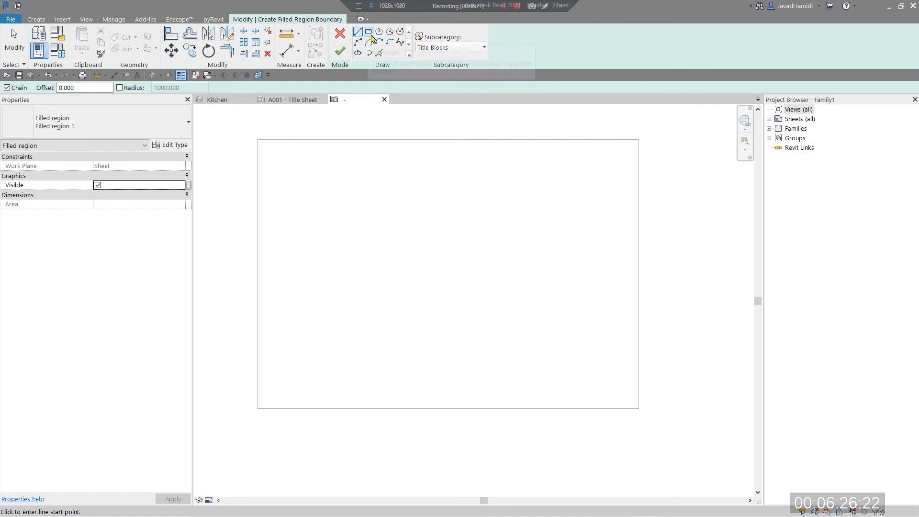
click(382, 54)
scroll(334, 203, up, 1)
middle_drag(335, 203, 342, 220)
- Set the picked-line offset to 50
double_click(28, 88)
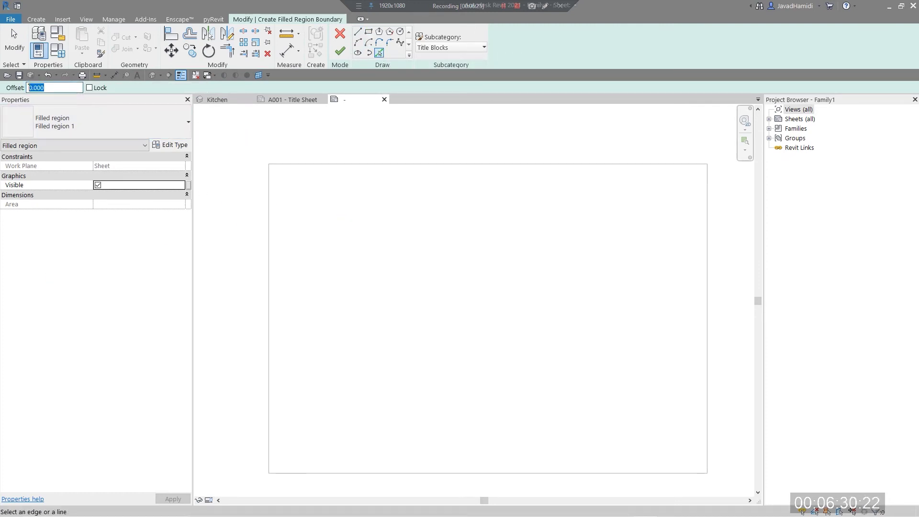
text(ژز5)
key(Return)
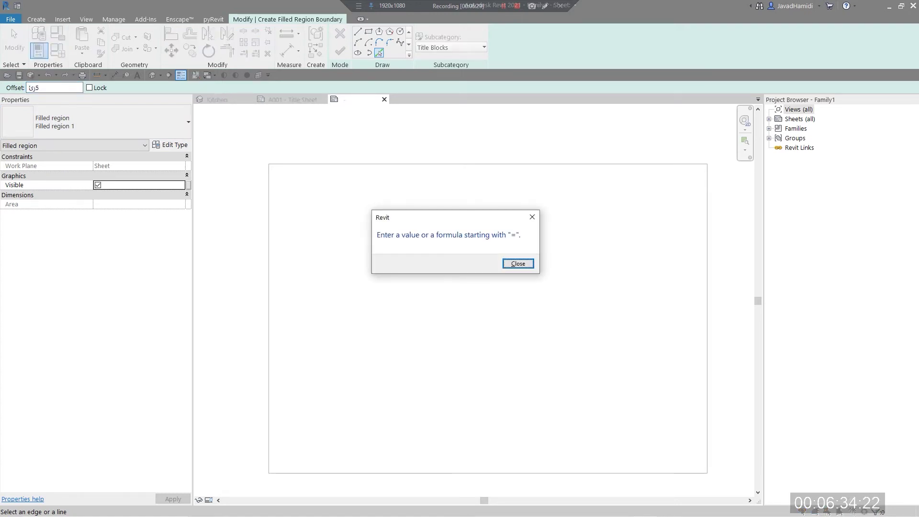
click(516, 263)
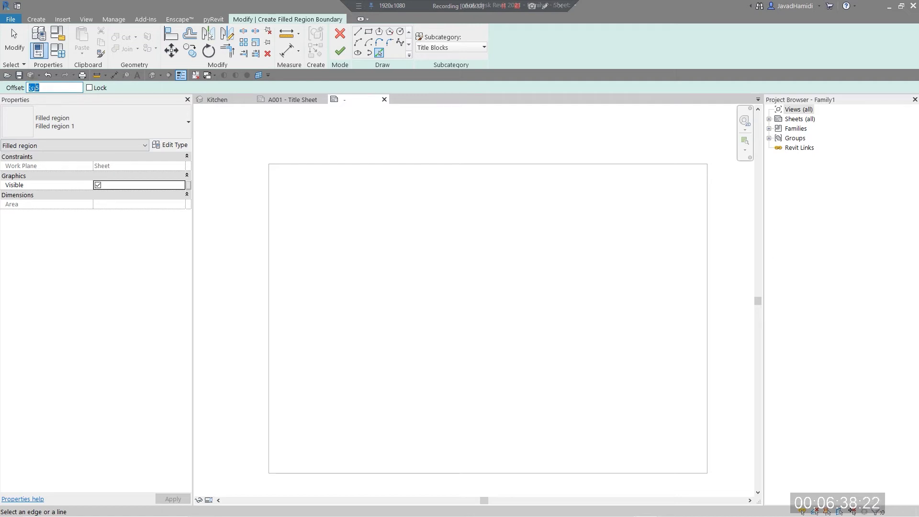
text(50)
key(Return)
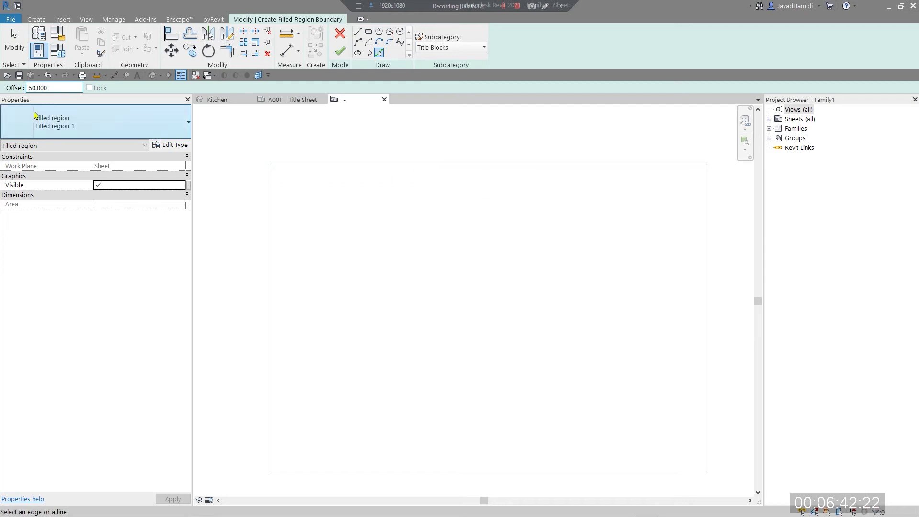
- Set the offset to 20 and pick the four sheet edges to form the region's outer boundary inside the sheet
drag(74, 89, 29, 88)
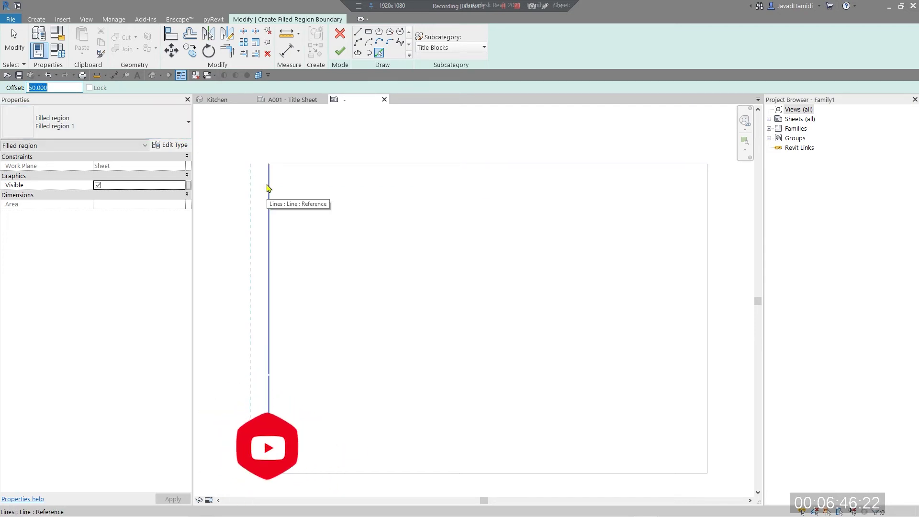
text(20.000)
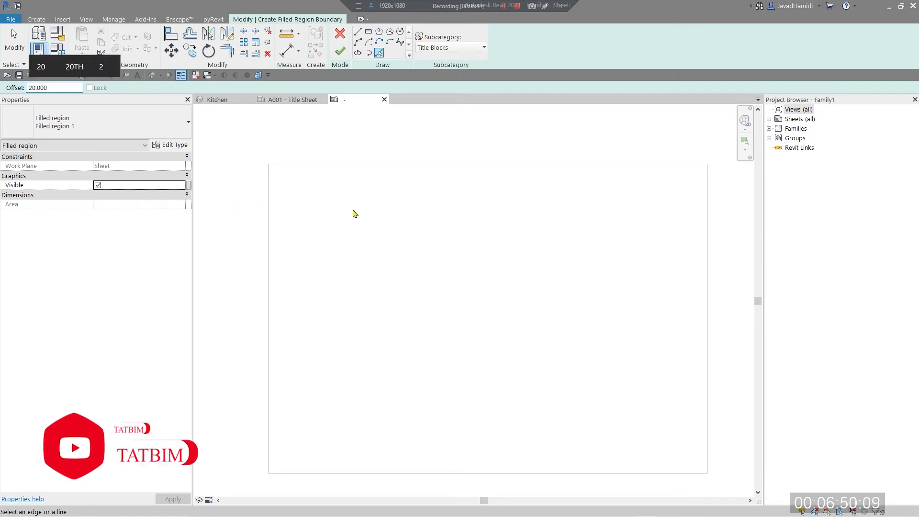
middle_drag(372, 219, 392, 246)
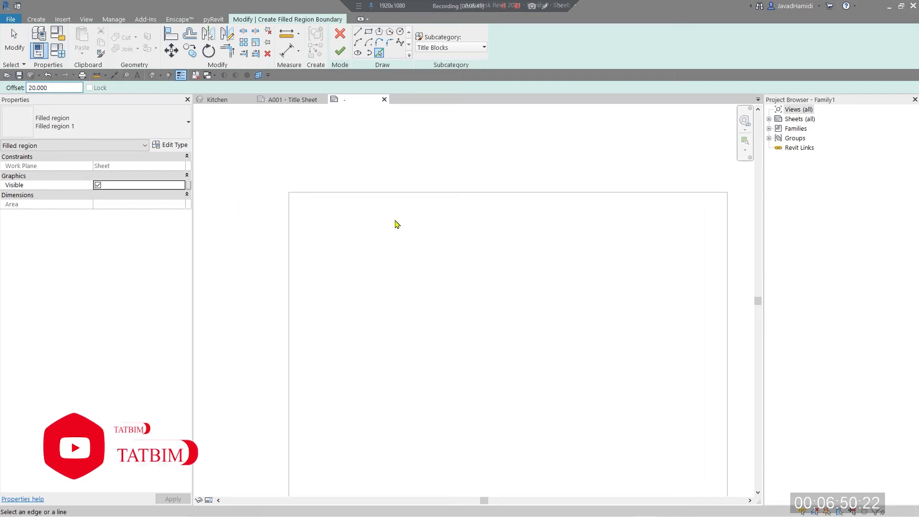
click(390, 195)
scroll(404, 288, up, 1)
middle_drag(403, 288, 340, 223)
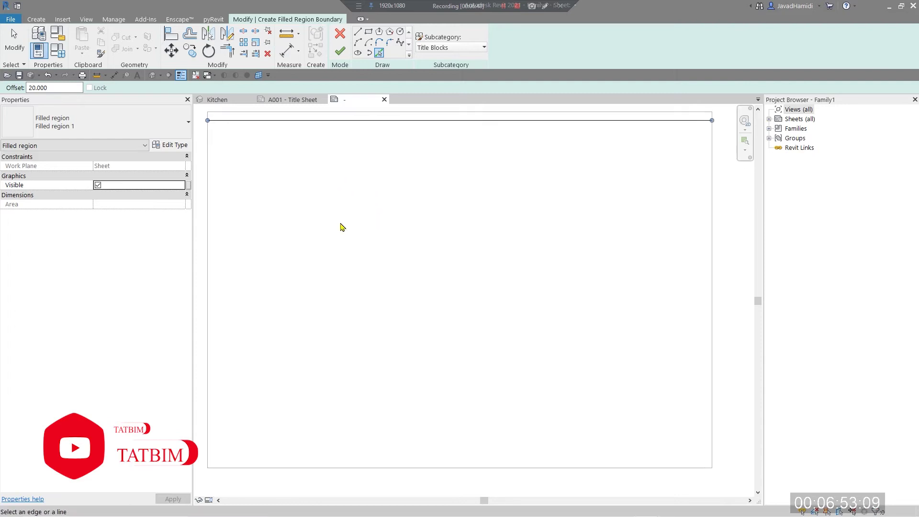
click(207, 272)
click(441, 472)
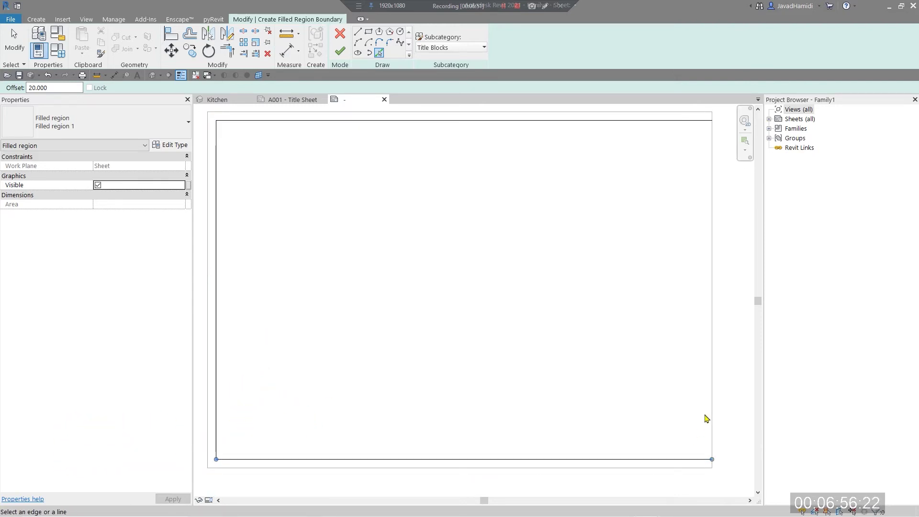
click(711, 417)
middle_drag(541, 269, 595, 289)
scroll(521, 155, down, 2)
middle_drag(541, 186, 480, 186)
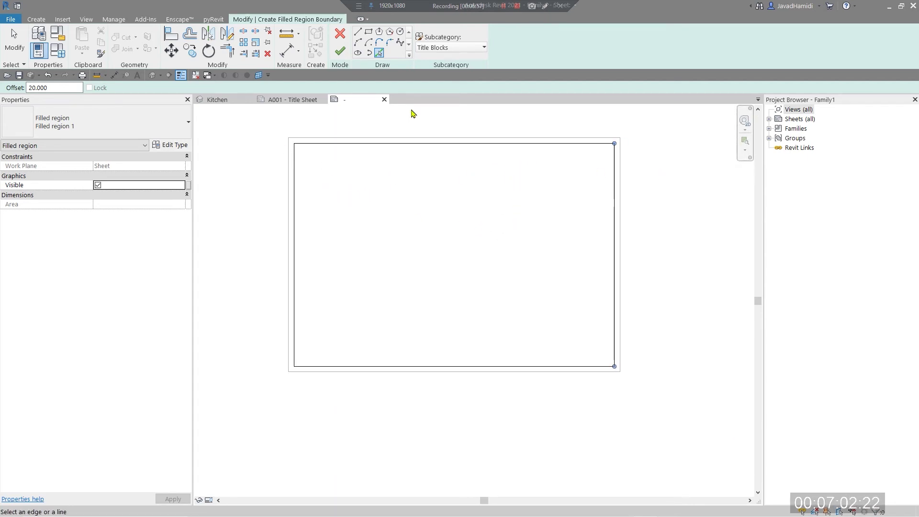
- Offset the four outer boundary lines inward by 20 to form the region's inner boundary, and leave the line picking
scroll(363, 151, up, 2)
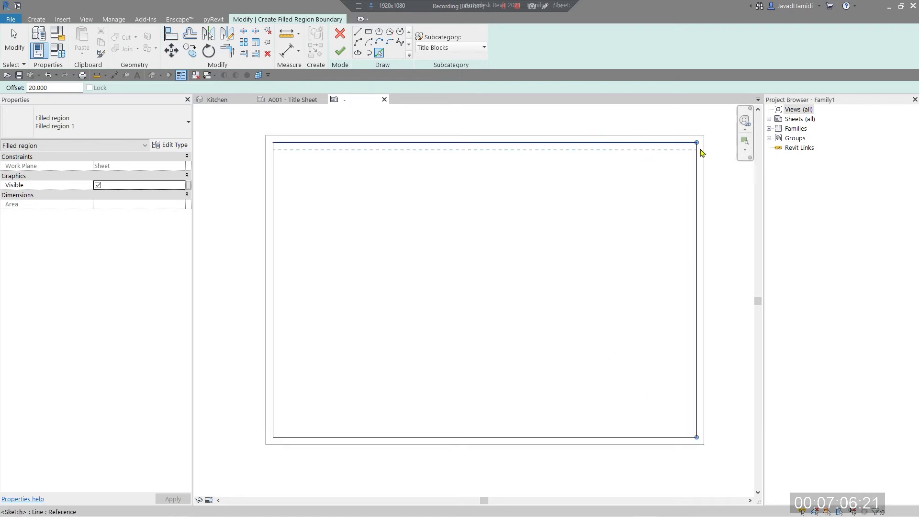
scroll(309, 164, up, 2)
middle_drag(372, 202, 324, 175)
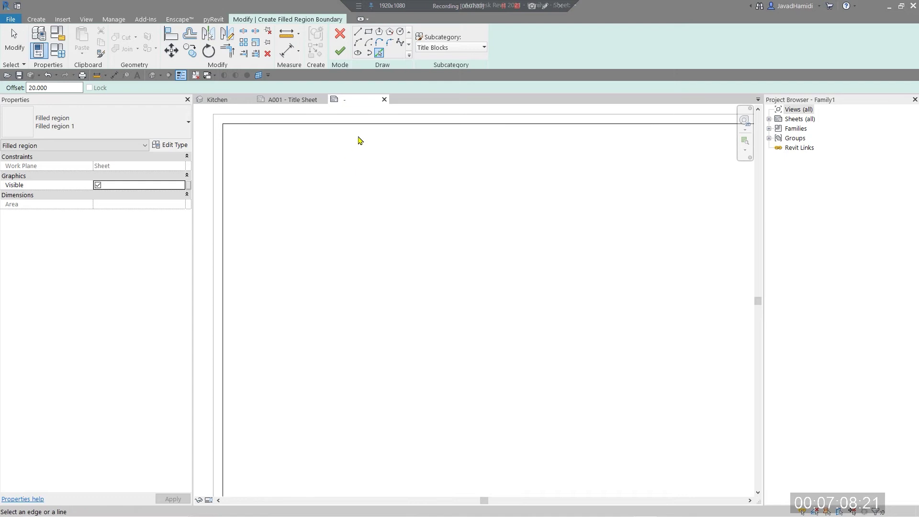
click(357, 130)
click(223, 211)
scroll(300, 269, down, 2)
middle_drag(424, 384, 386, 243)
click(408, 263)
scroll(526, 245, up, 3)
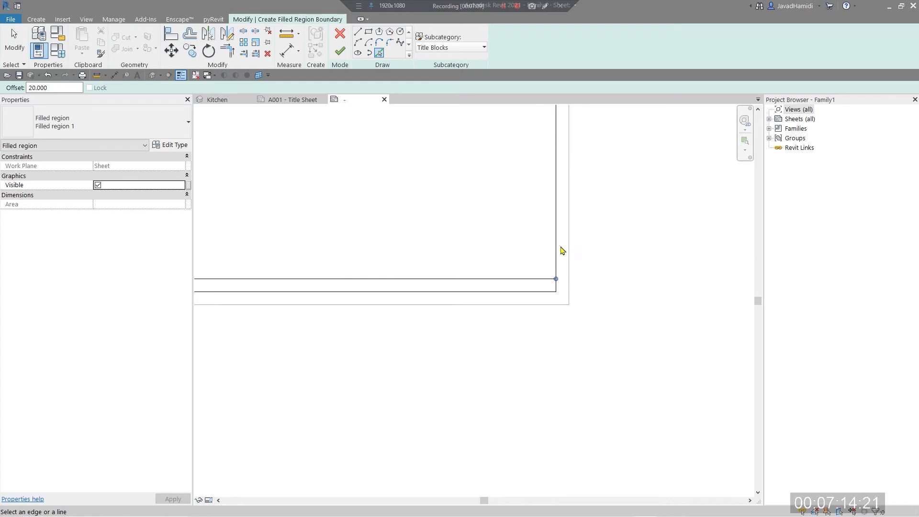
click(558, 250)
key(Escape)
key(Escape)
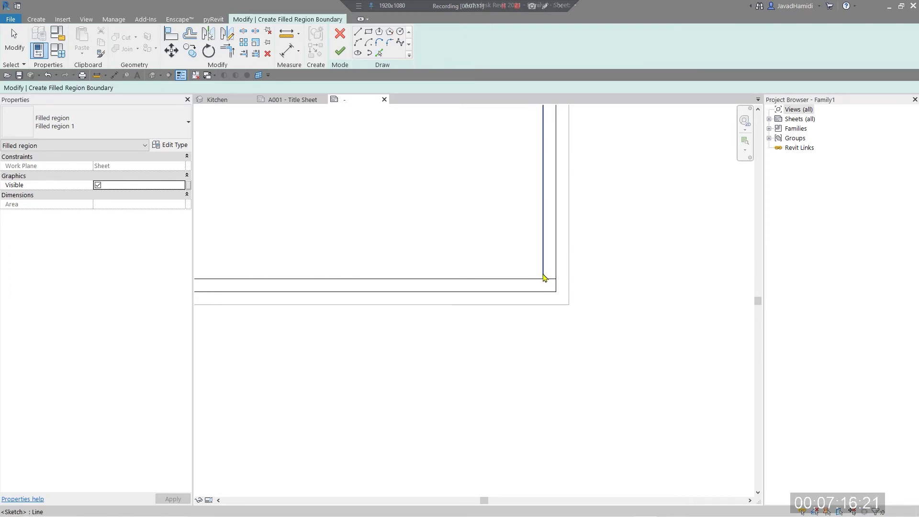
- Trim the inner boundary's lower-right and upper-right corners with Trim/Extend to Corner
middle_drag(443, 183, 486, 241)
middle_drag(419, 214, 445, 252)
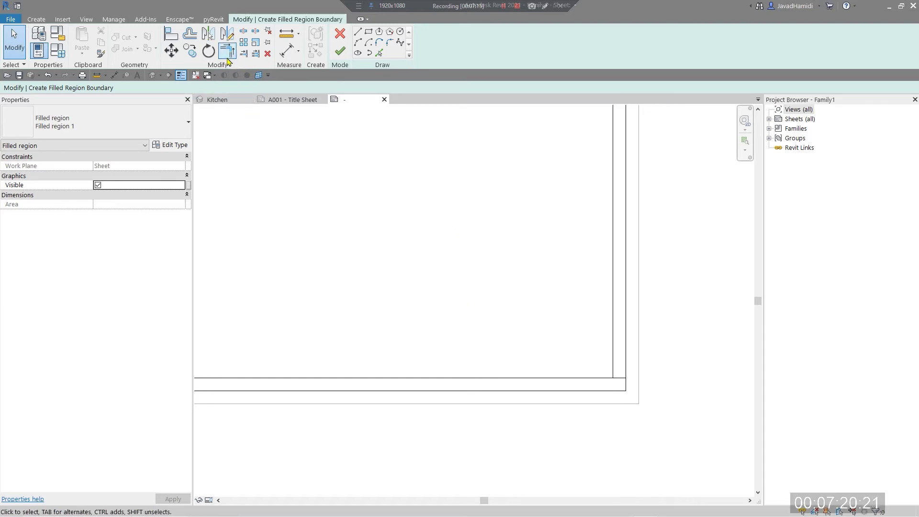
click(228, 56)
click(573, 377)
click(613, 353)
scroll(519, 230, down, 3)
middle_drag(519, 292, 519, 507)
scroll(546, 298, up, 3)
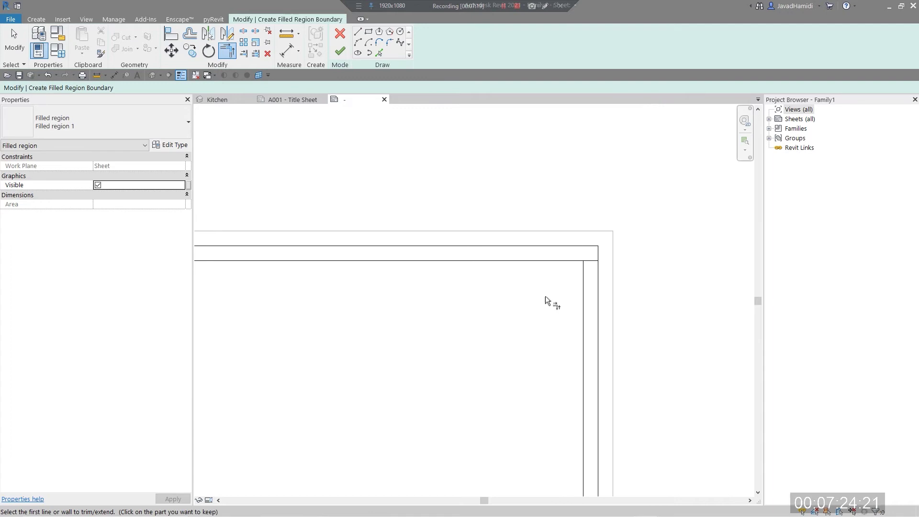
click(559, 261)
click(584, 303)
- Trim the inner boundary's upper-left and lower-left corners and finish the filled region sketch
scroll(301, 340, down, 3)
scroll(306, 335, up, 3)
click(432, 243)
click(419, 270)
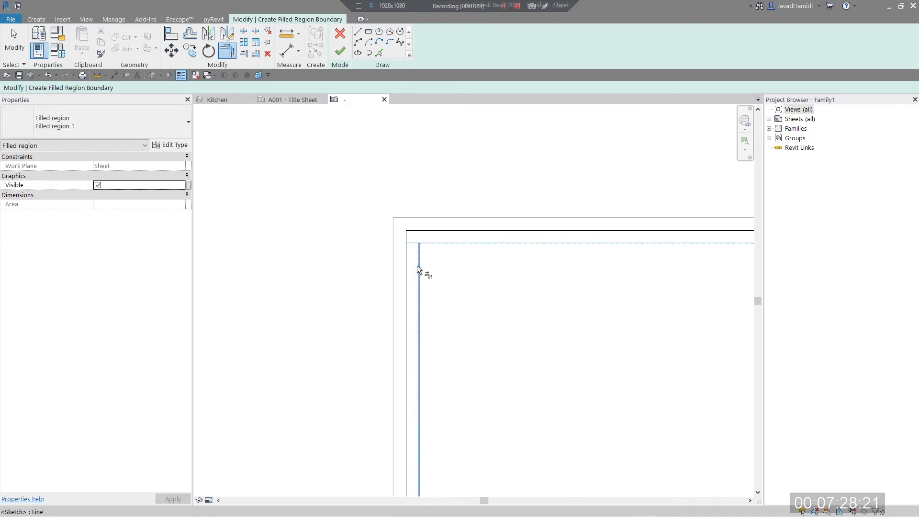
scroll(470, 300, down, 3)
scroll(388, 283, up, 3)
scroll(386, 277, up, 3)
click(397, 250)
click(426, 266)
scroll(542, 240, down, 2)
key(Escape)
scroll(406, 307, down, 4)
middle_drag(333, 258, 372, 226)
click(339, 51)
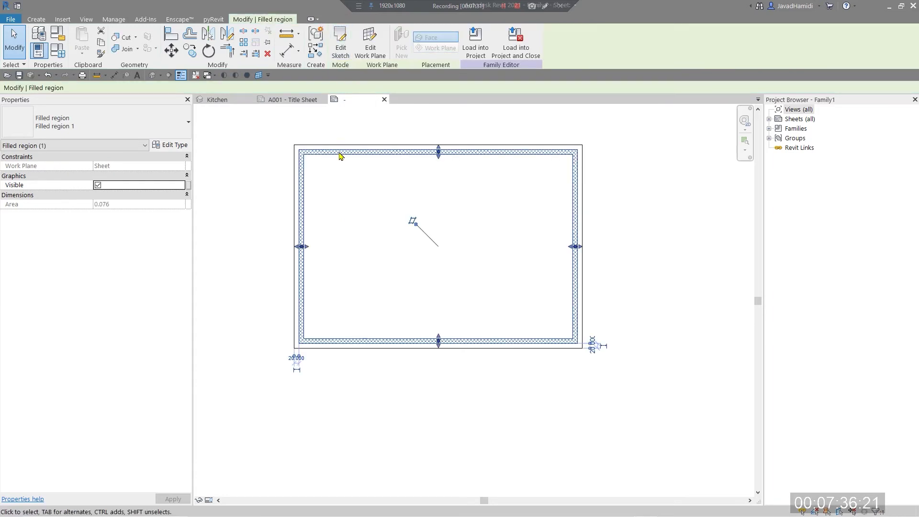
- Deselect the filled region and examine the hatched border around the sheet
click(322, 180)
scroll(320, 178, up, 3)
middle_drag(469, 188, 372, 246)
scroll(523, 219, down, 2)
middle_drag(563, 301, 614, 238)
mouse_move(472, 272)
middle_down()
mouse_move(447, 314)
mouse_move(391, 309)
middle_up()
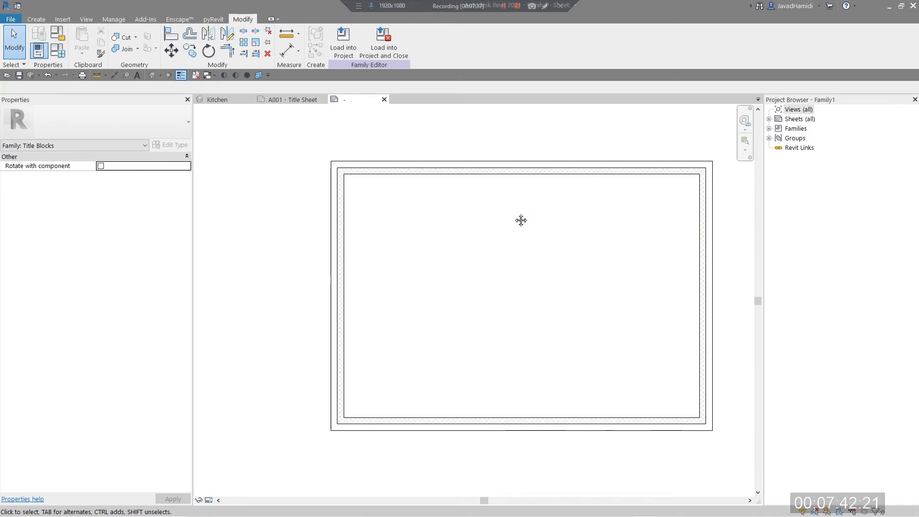
scroll(523, 219, up, 1)
middle_drag(524, 228, 481, 199)
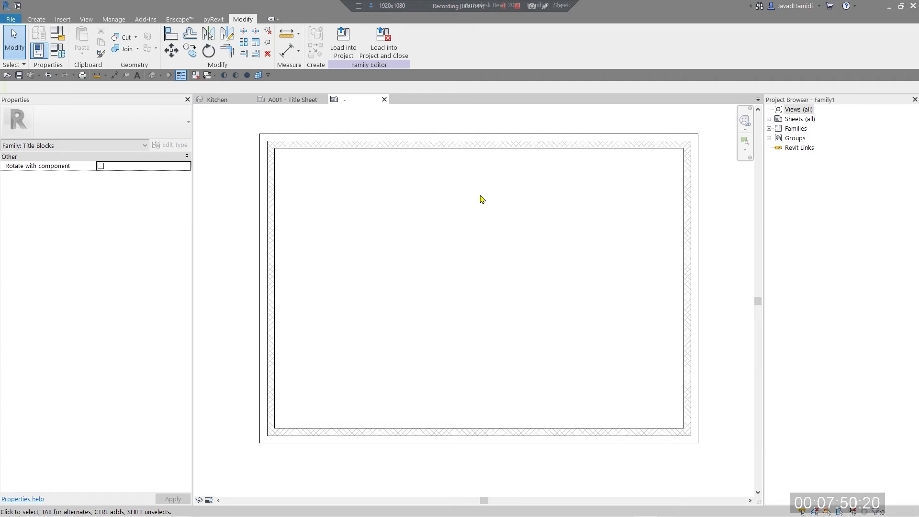
- Duplicate the border filled region's type under the name Green Hatch
click(318, 153)
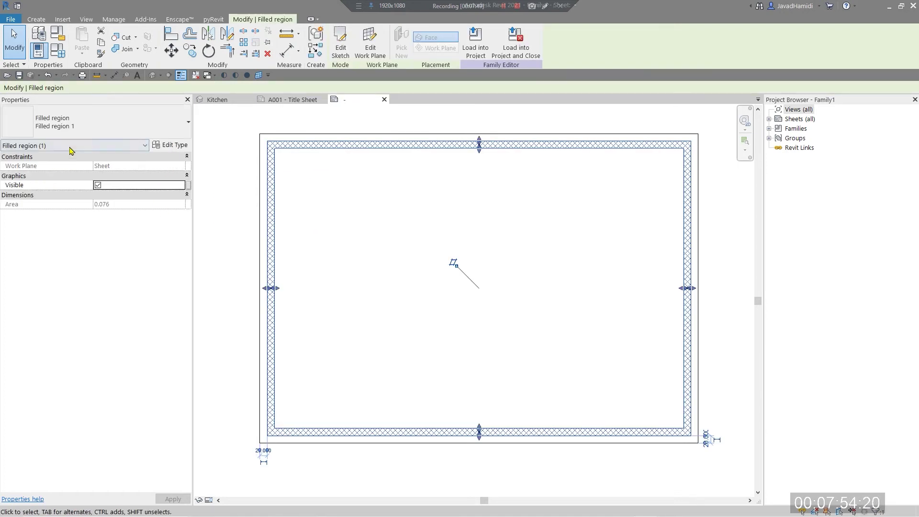
click(170, 145)
click(644, 165)
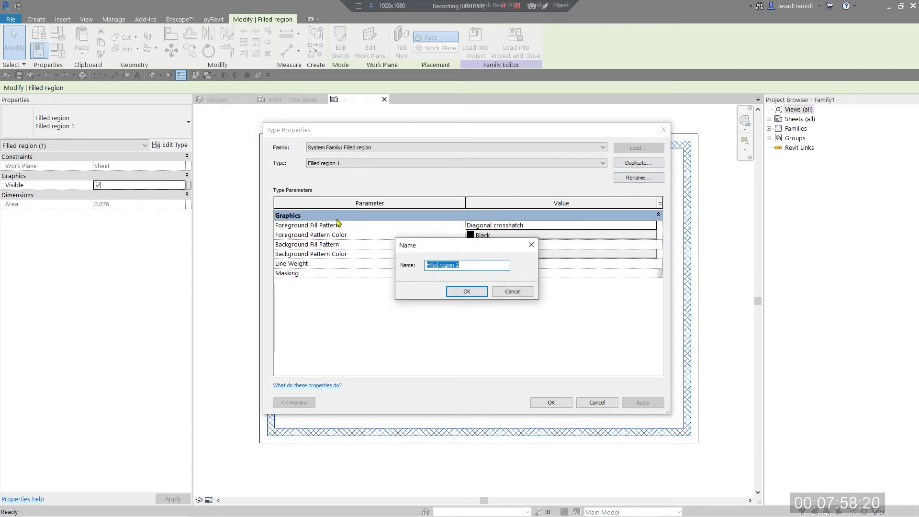
text(Green )
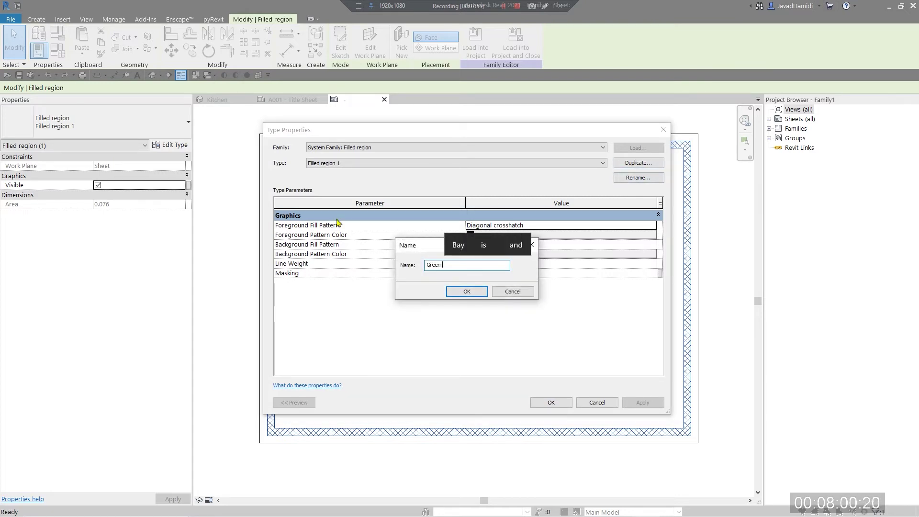
text(Hatc)
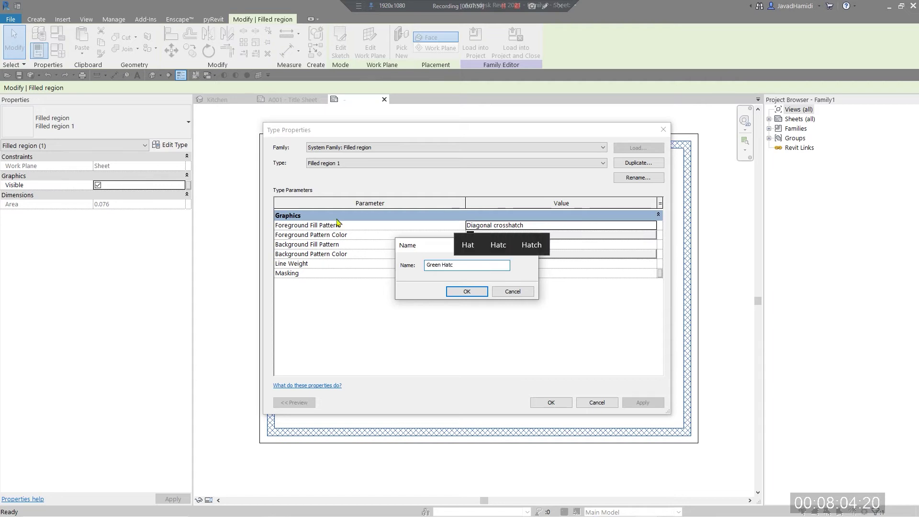
text(h)
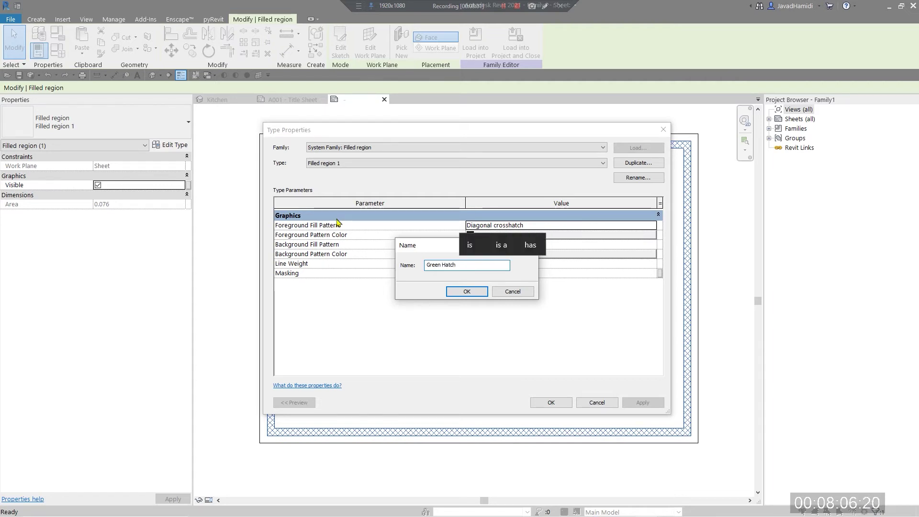
click(467, 291)
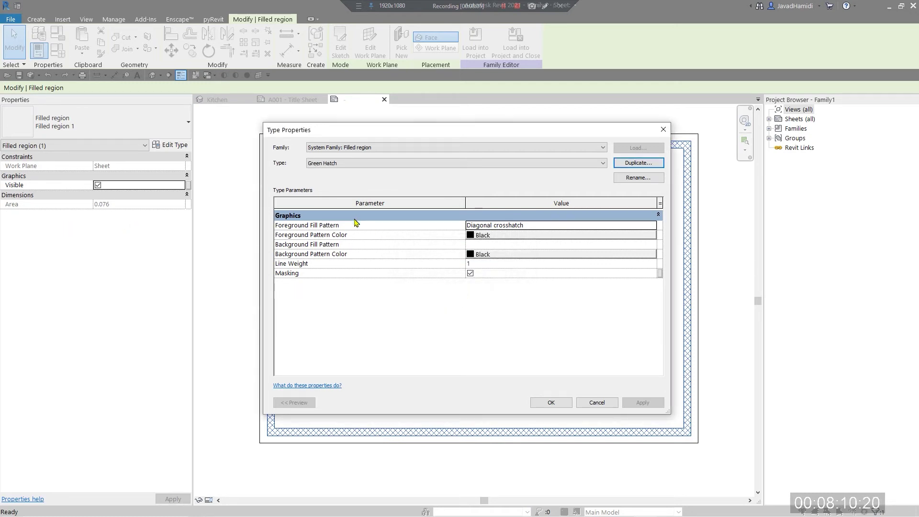
- Give the Green Hatch type a solid fill foreground pattern in dark green RGB 000-140-000 and apply it to the border region
click(652, 226)
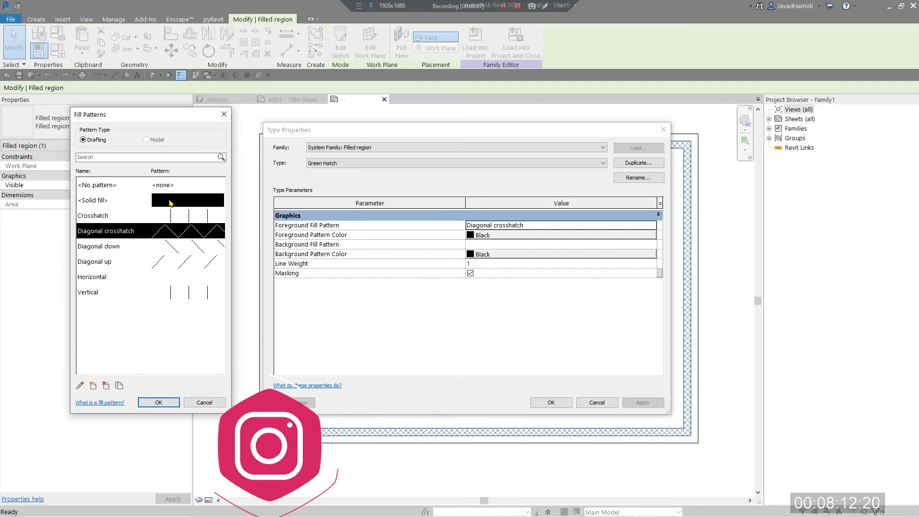
click(158, 402)
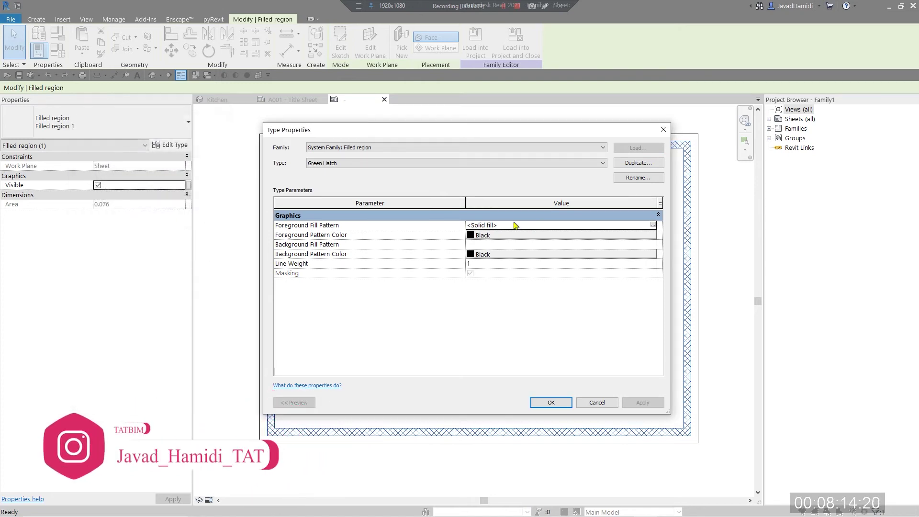
click(527, 238)
drag(494, 186, 267, 203)
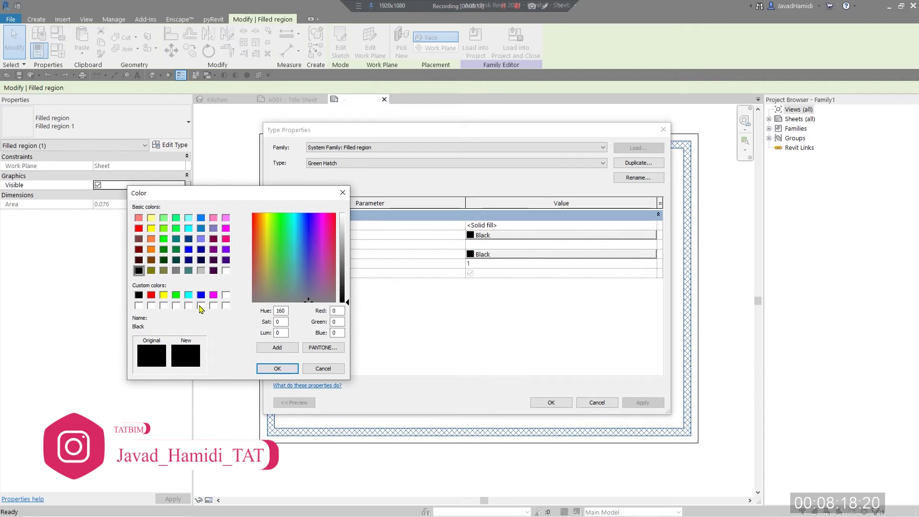
click(177, 296)
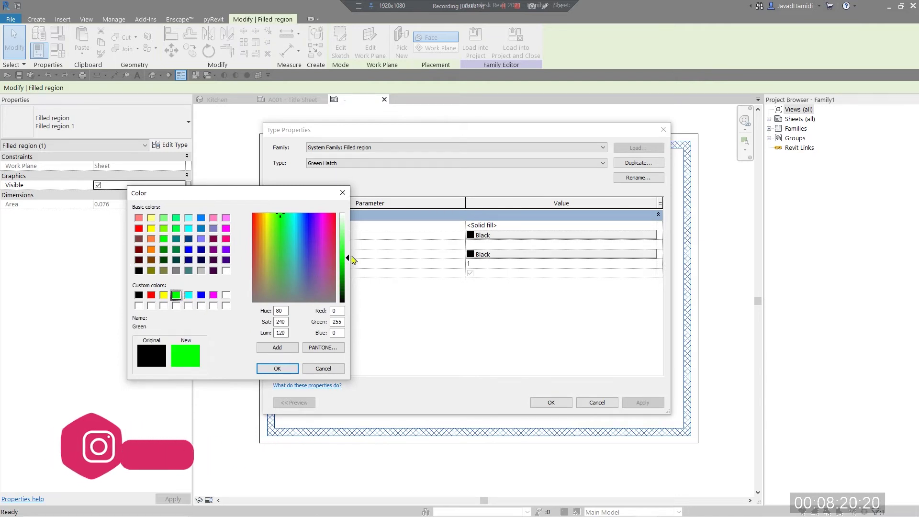
drag(351, 267, 350, 282)
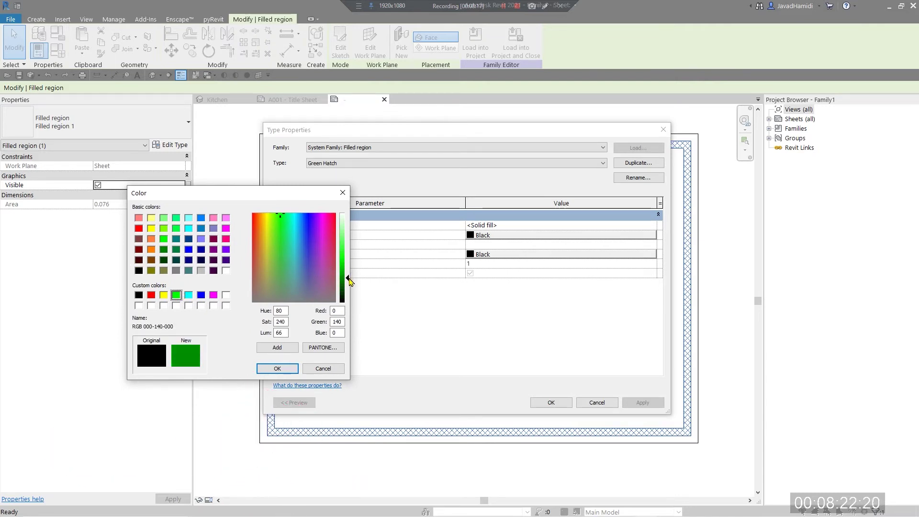
click(277, 368)
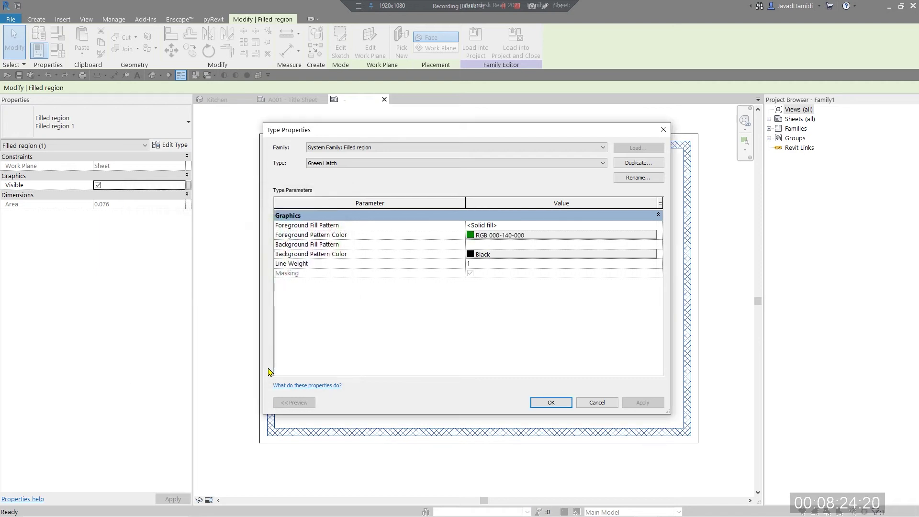
click(551, 402)
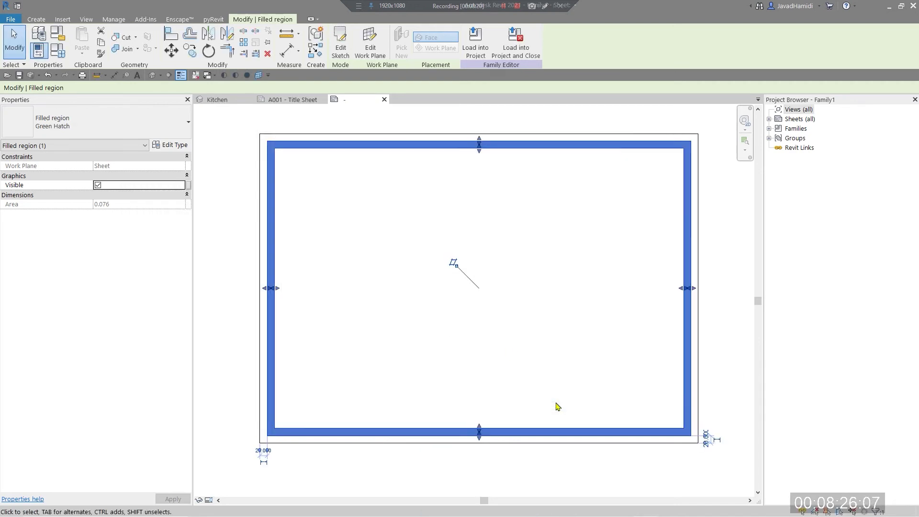
click(505, 332)
- Examine the recoloured border around the whole sheet
middle_drag(510, 201, 468, 266)
middle_drag(660, 386, 645, 299)
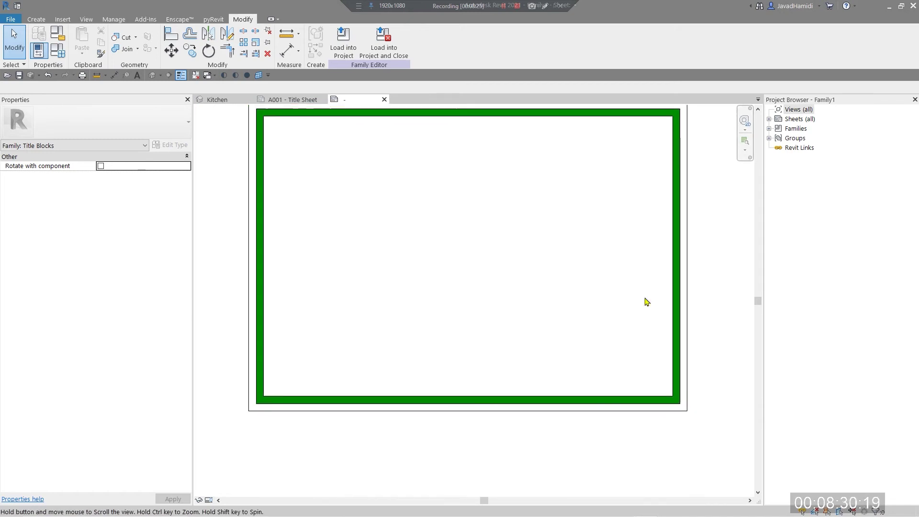
scroll(632, 297, down, 1)
scroll(449, 339, up, 2)
scroll(546, 351, up, 1)
middle_drag(543, 352, 582, 372)
scroll(582, 371, down, 2)
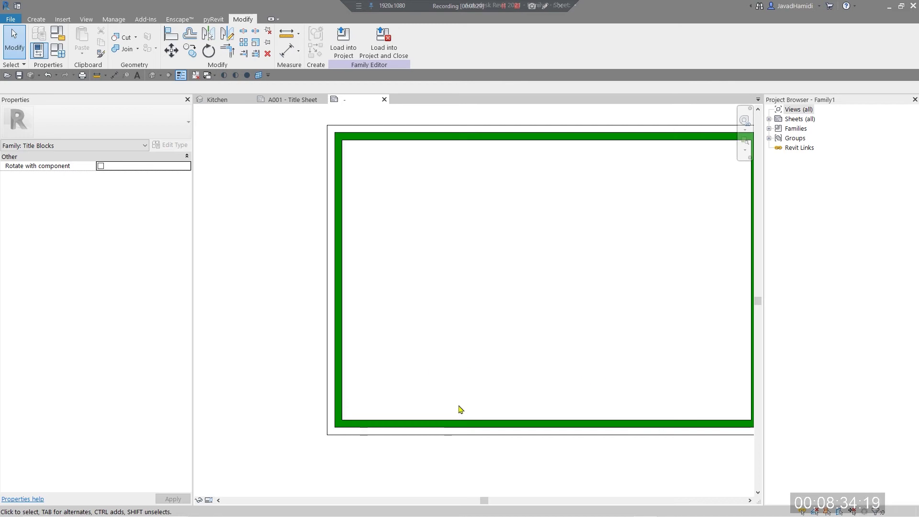
- Import the TAT BIM logo image file and place it in the lower-right area of the sheet
click(10, 509)
click(413, 241)
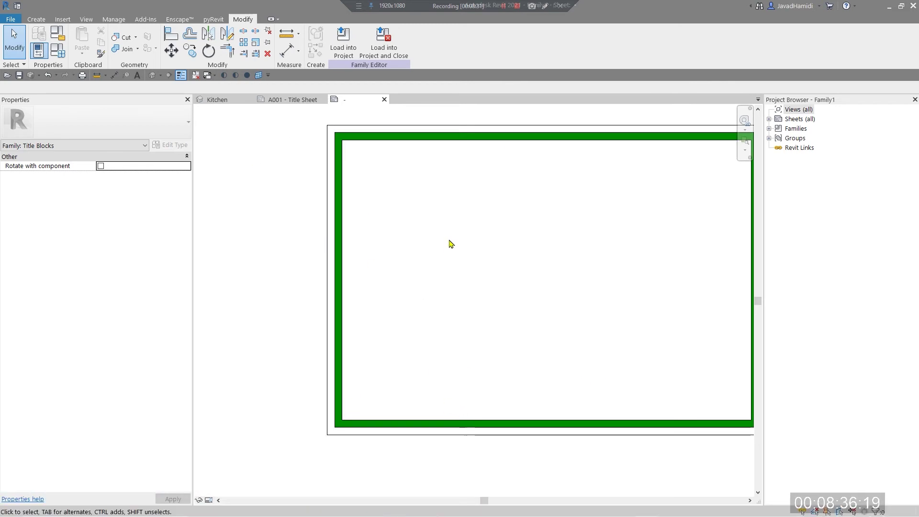
key(super)
key(super)
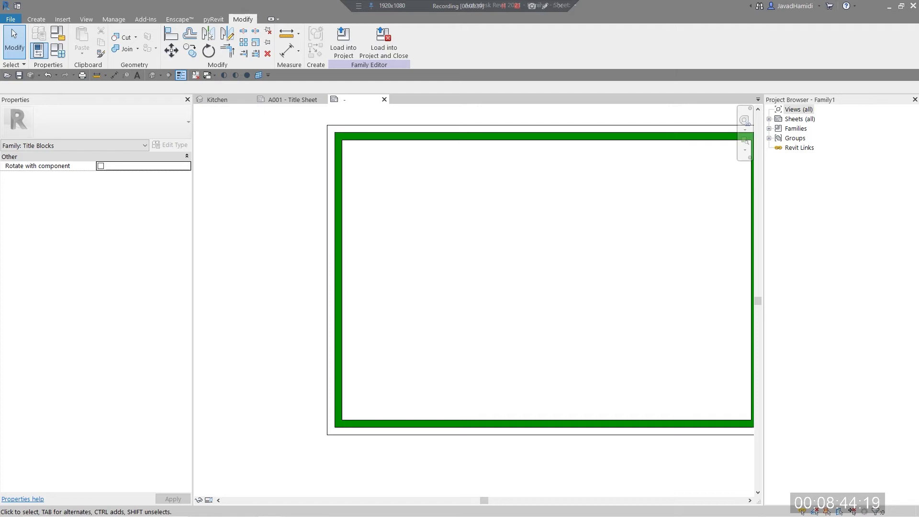
drag(534, 318, 541, 321)
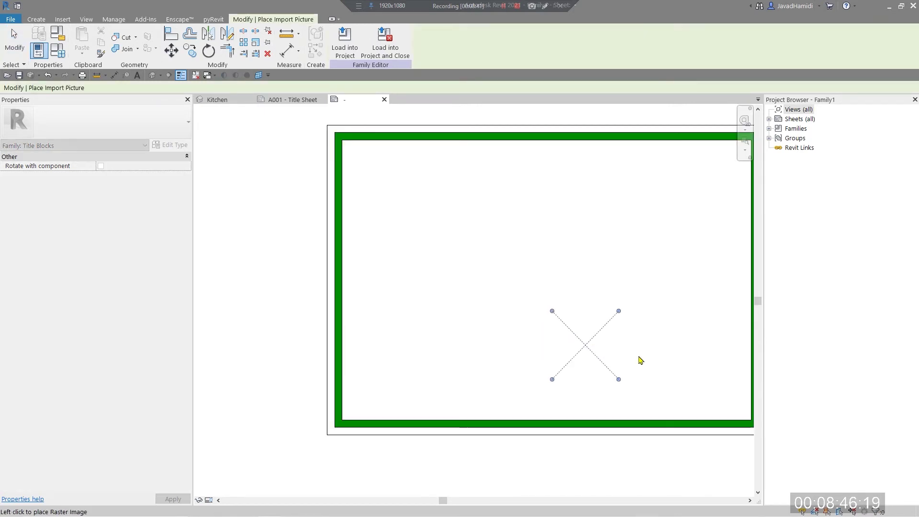
middle_drag(620, 353, 490, 347)
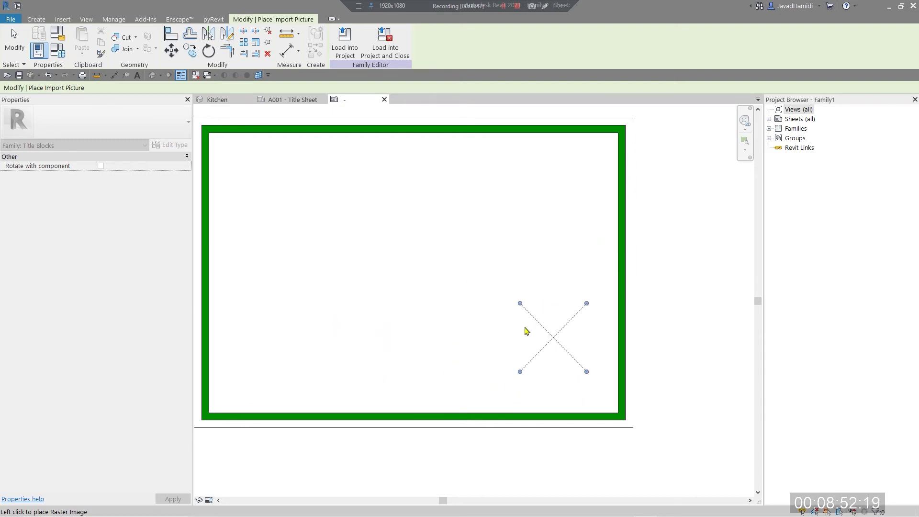
scroll(523, 324, down, 1)
scroll(379, 267, up, 1)
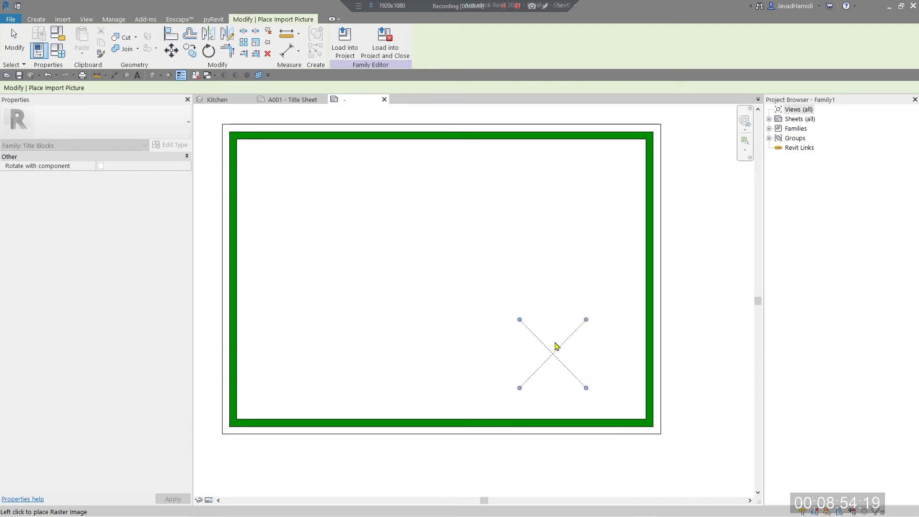
click(550, 351)
- Move the logo image closer to the lower-right inner corner of the green border
click(567, 419)
scroll(542, 321, up, 2)
click(542, 314)
drag(544, 294, 620, 358)
click(481, 328)
- Add a text note reading "Client Name" near the lower-left corner inside the border and end text placement
scroll(480, 328, down, 2)
scroll(477, 327, down, 1)
middle_drag(433, 310, 557, 309)
scroll(624, 292, up, 1)
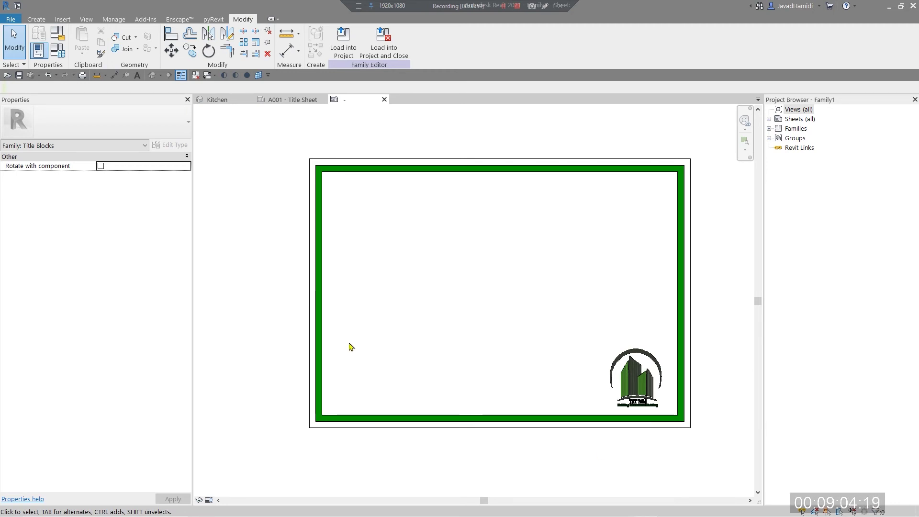
middle_drag(588, 345, 710, 348)
middle_drag(547, 261, 475, 251)
scroll(475, 251, up, 1)
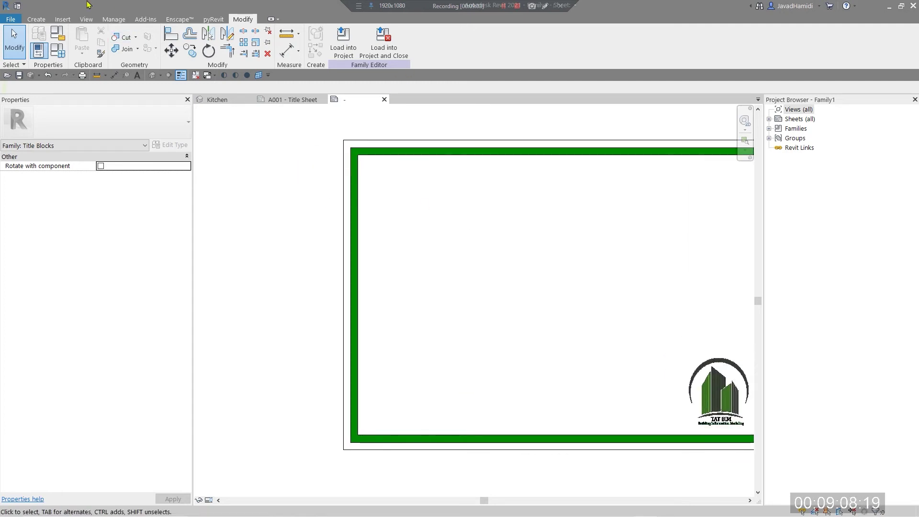
click(37, 19)
middle_drag(332, 409, 256, 396)
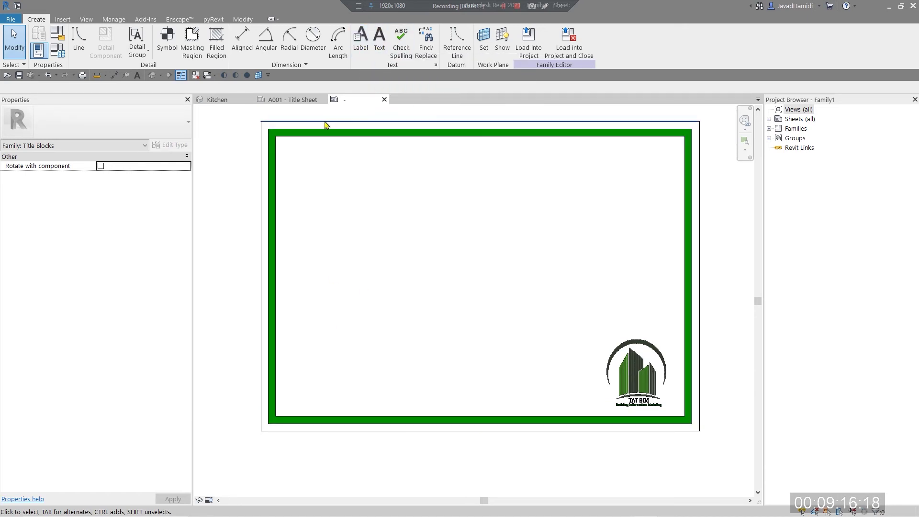
click(376, 51)
scroll(271, 397, up, 3)
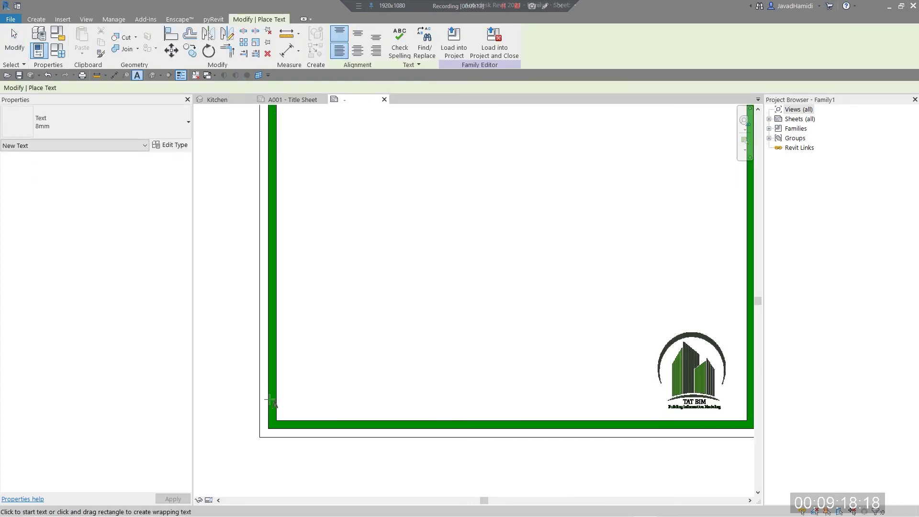
click(310, 279)
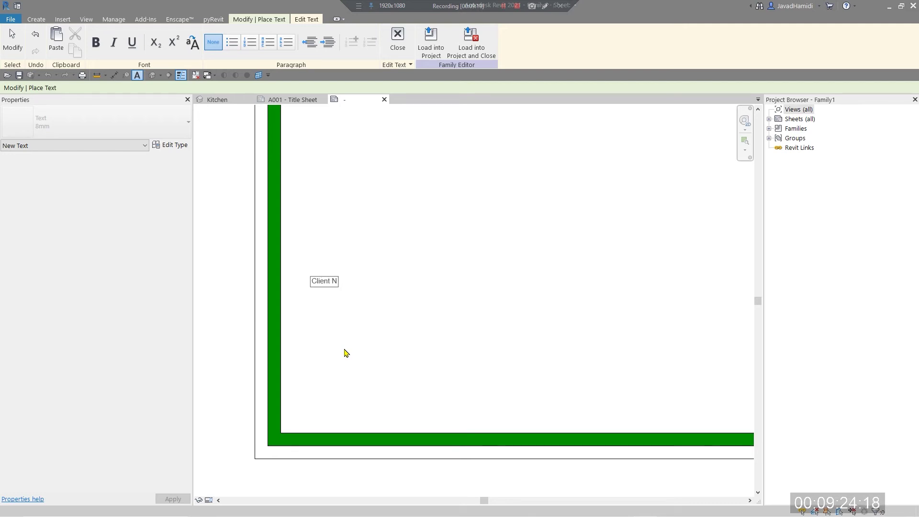
click(352, 353)
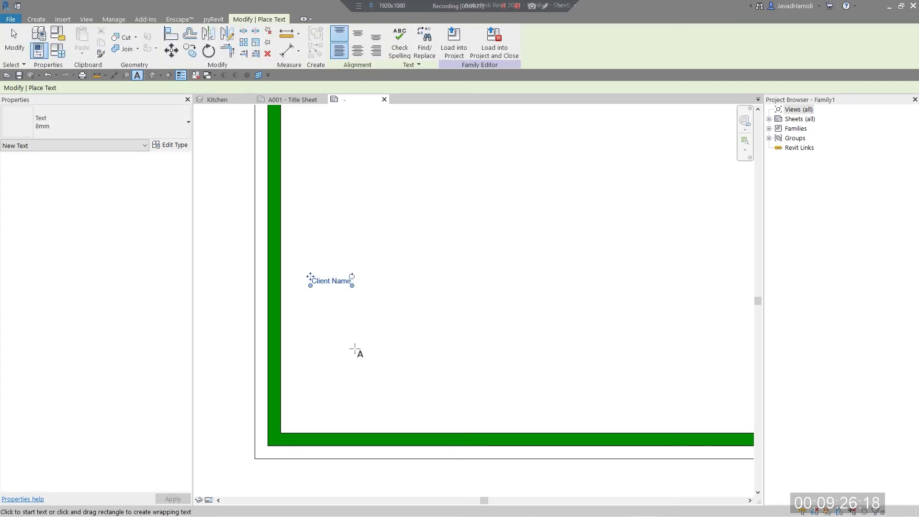
key(Escape)
- Remove the blank second line from the "Client Name" text note
click(335, 293)
click(337, 295)
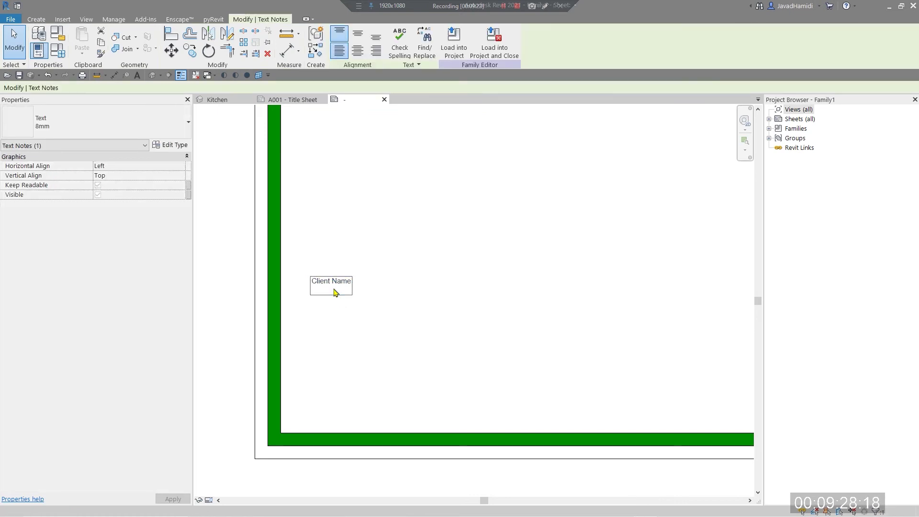
key(BackSpace)
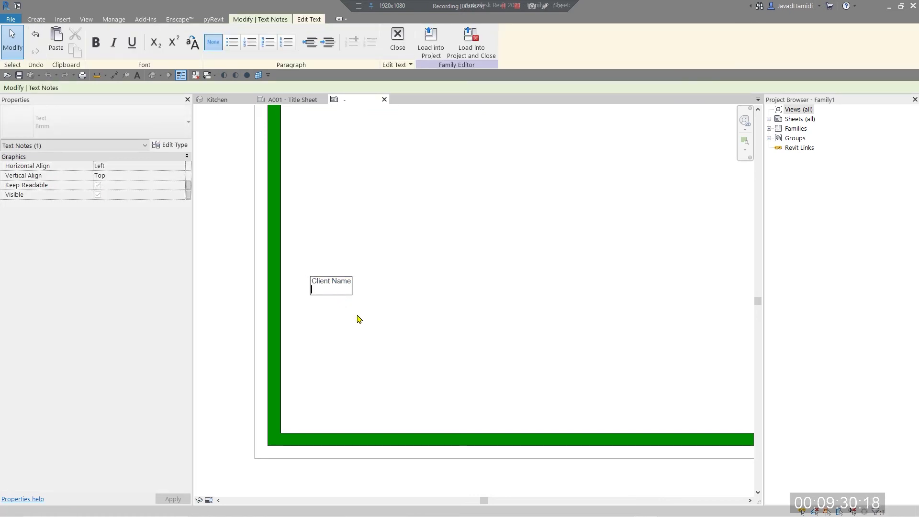
click(357, 315)
- Set the text size of the "Client Name" note's 8mm type to 13 mm
scroll(342, 312, up, 2)
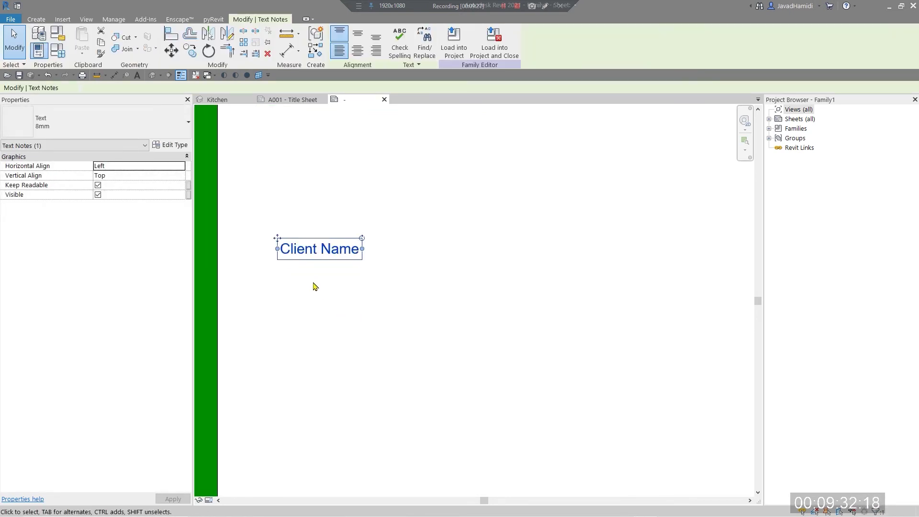
scroll(316, 286, down, 2)
click(326, 287)
click(318, 265)
scroll(413, 337, down, 2)
scroll(293, 331, up, 2)
middle_drag(420, 377, 288, 317)
scroll(288, 317, down, 1)
middle_drag(332, 363, 340, 359)
mouse_move(441, 384)
middle_down()
mouse_move(414, 382)
mouse_move(428, 386)
middle_up()
click(170, 146)
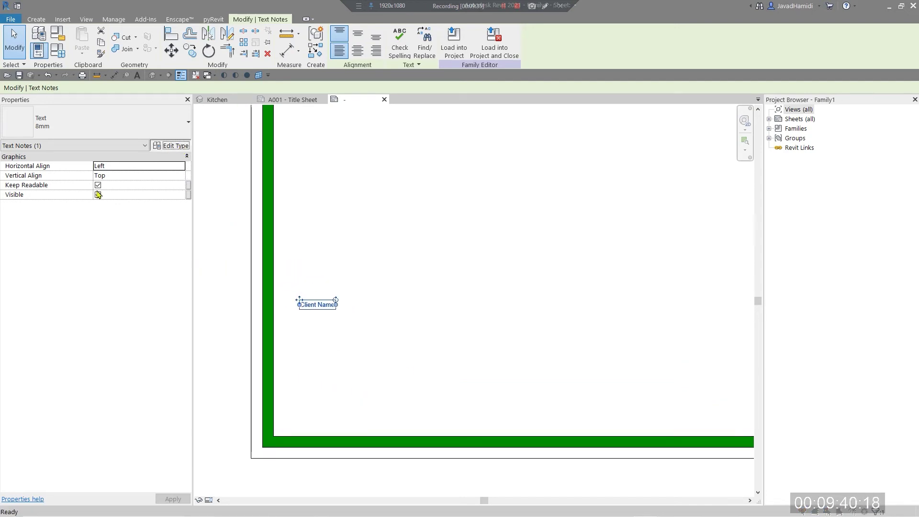
click(171, 146)
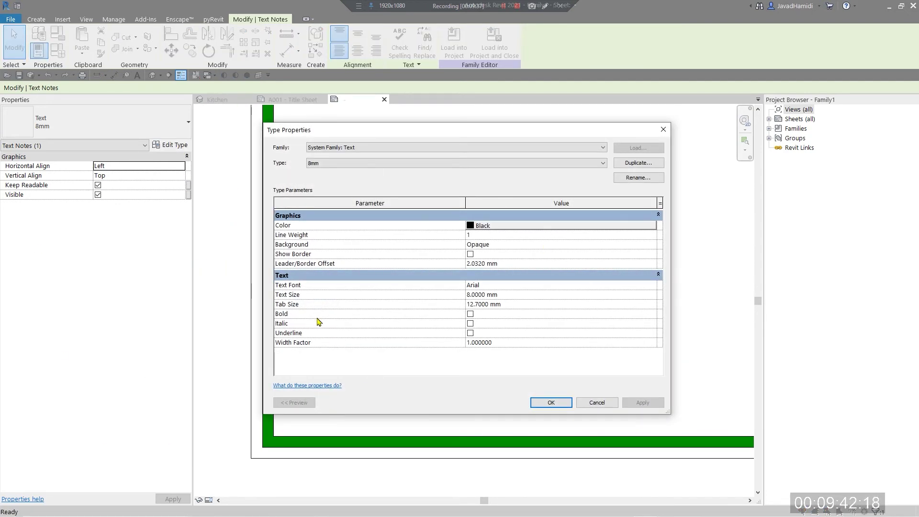
click(523, 295)
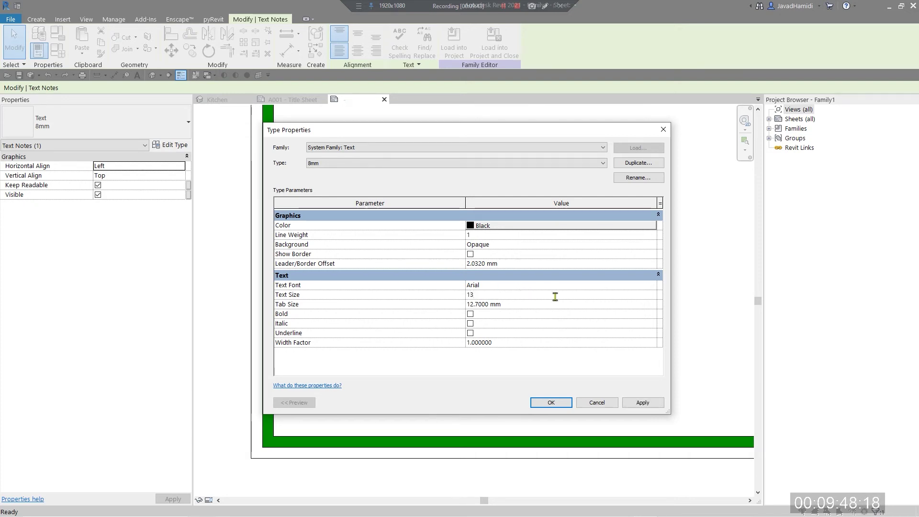
click(551, 402)
- Move the "Client Name" note slightly down and closer to the left border, and deselect it
click(320, 342)
scroll(429, 398, down, 3)
scroll(386, 369, up, 6)
click(440, 245)
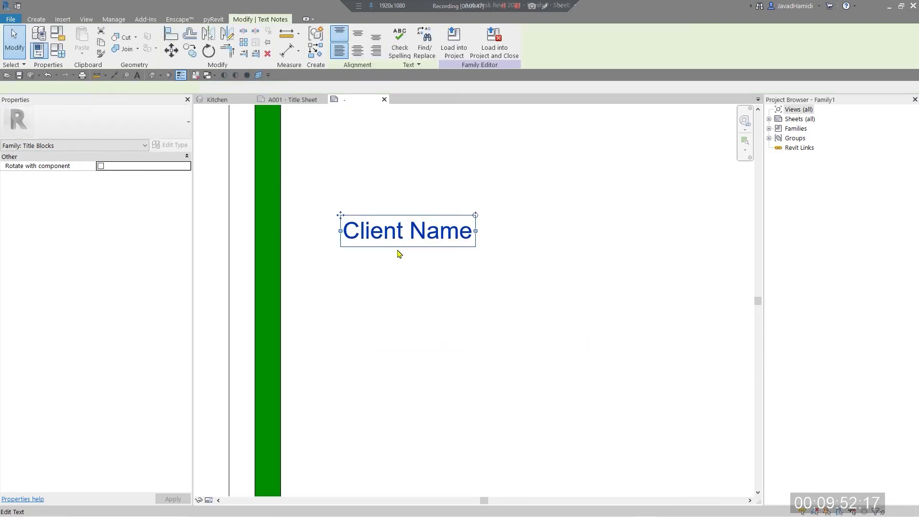
drag(340, 215, 319, 235)
click(353, 273)
scroll(359, 276, down, 3)
middle_drag(375, 332, 316, 310)
scroll(281, 248, up, 3)
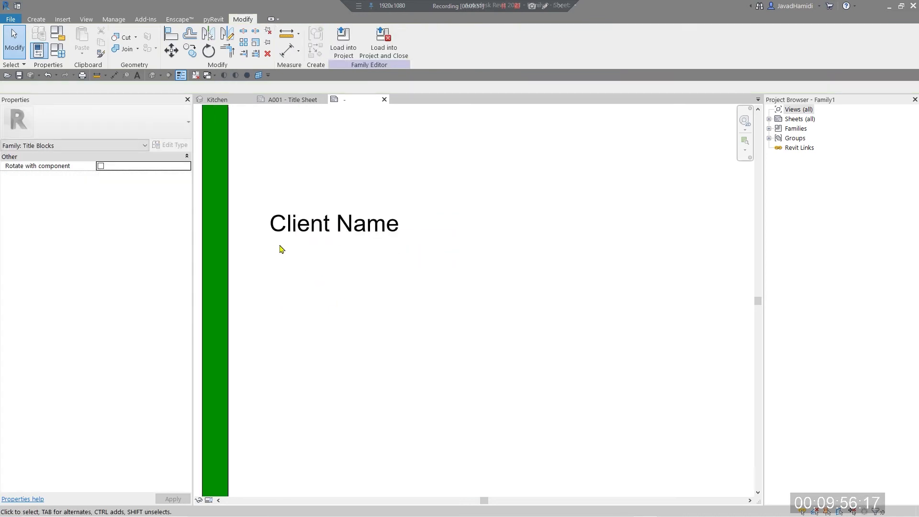
scroll(496, 263, down, 2)
middle_drag(496, 263, 452, 319)
scroll(458, 272, down, 4)
scroll(415, 269, up, 5)
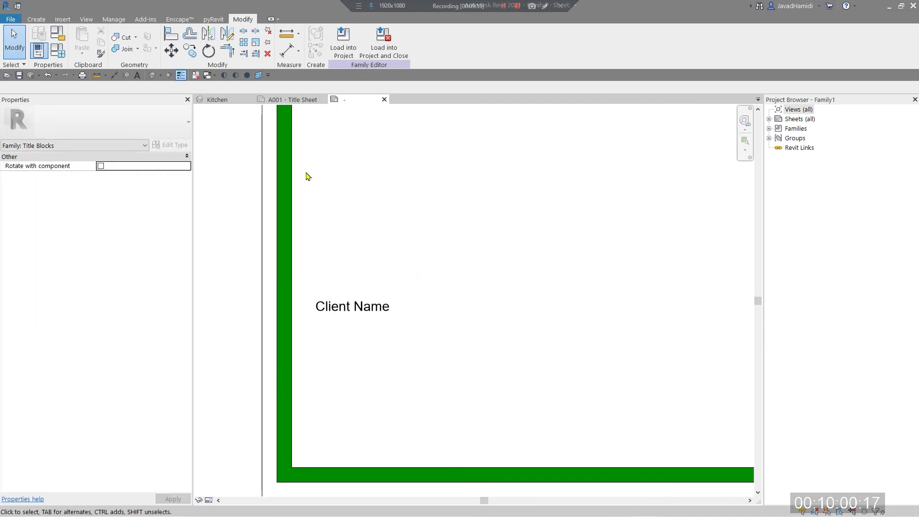
- Place a label with the Client Name parameter beside the "Client Name" text note and end label placement
click(36, 19)
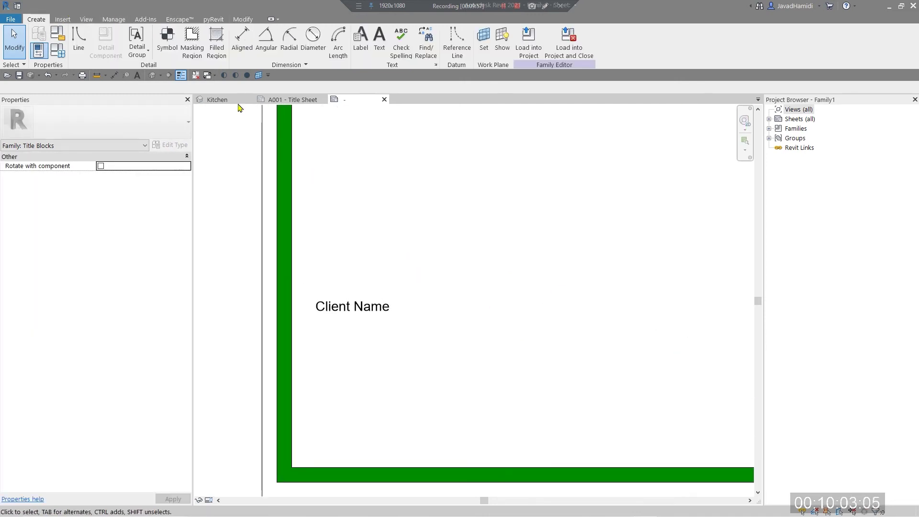
click(360, 42)
scroll(434, 311, up, 1)
click(445, 309)
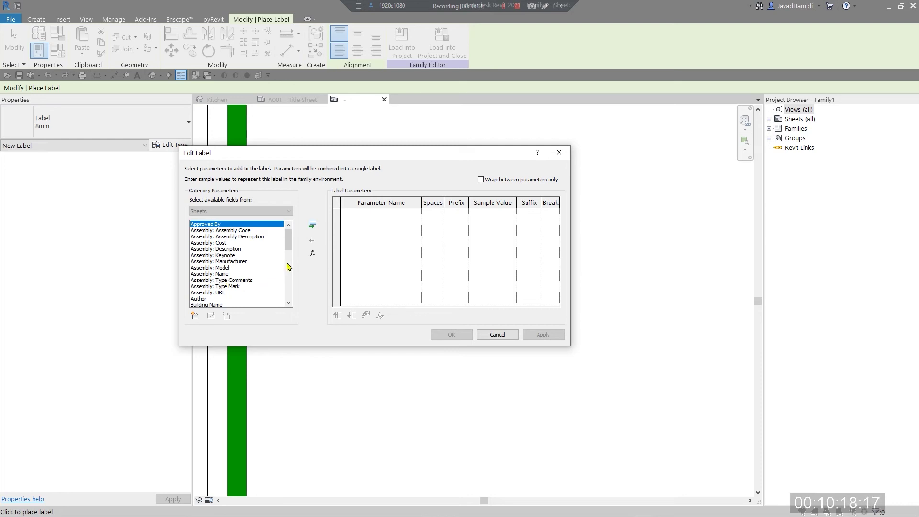
mouse_move(288, 248)
mouse_down()
mouse_move(290, 301)
mouse_move(289, 247)
mouse_move(290, 260)
mouse_up()
click(211, 274)
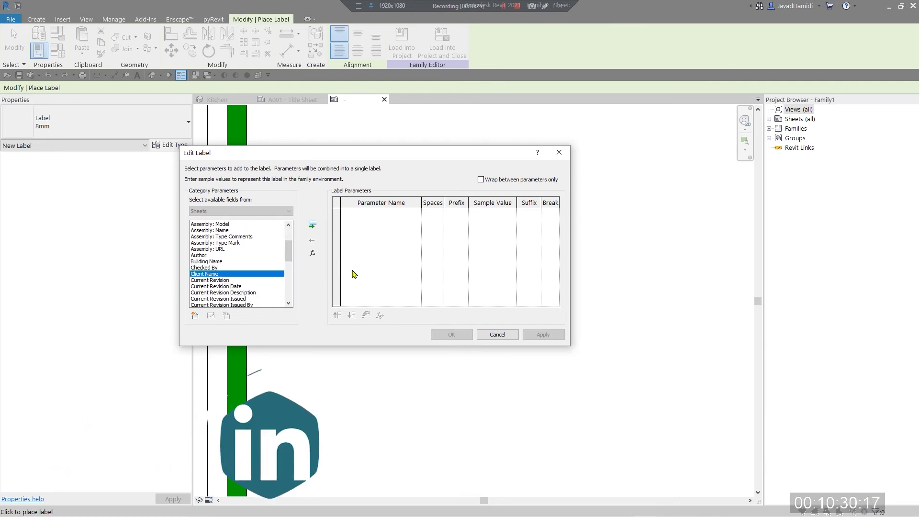
click(313, 225)
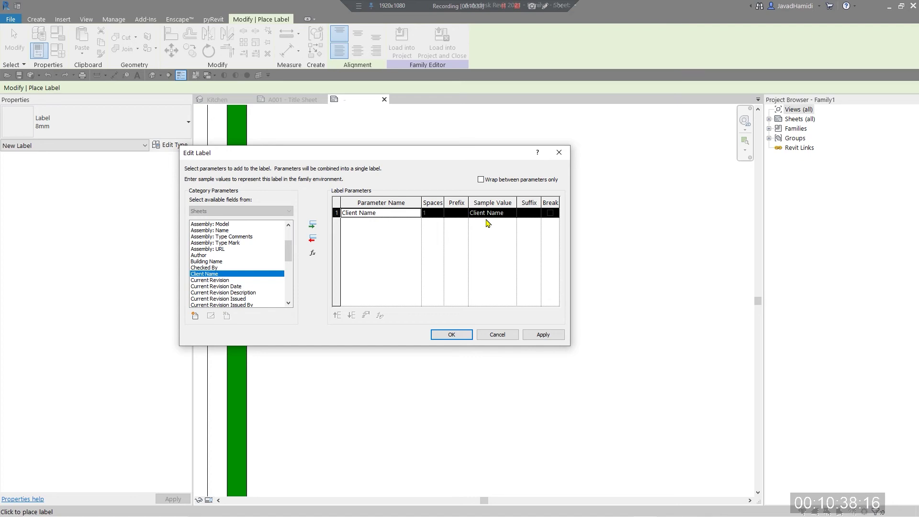
click(452, 335)
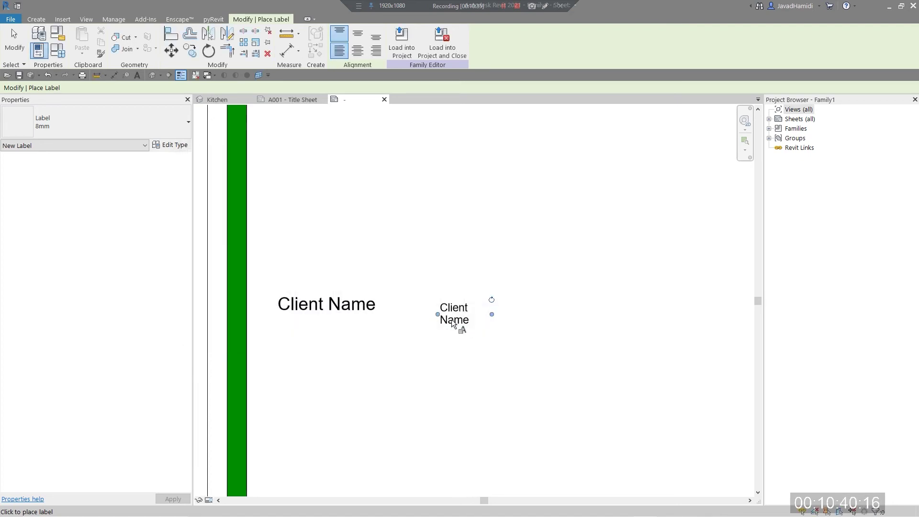
key(Escape)
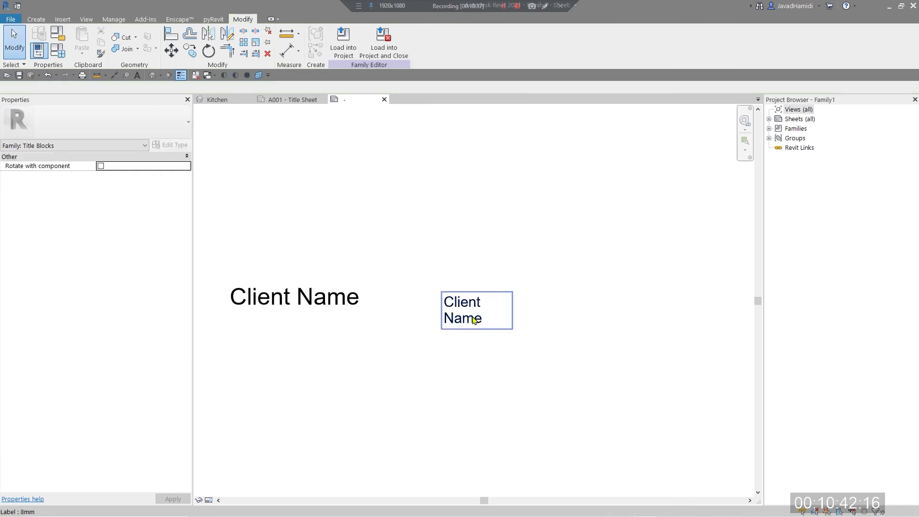
- Widen the Client Name label's box so its text fits on one line, and deselect it
click(467, 315)
drag(513, 311, 579, 309)
click(451, 350)
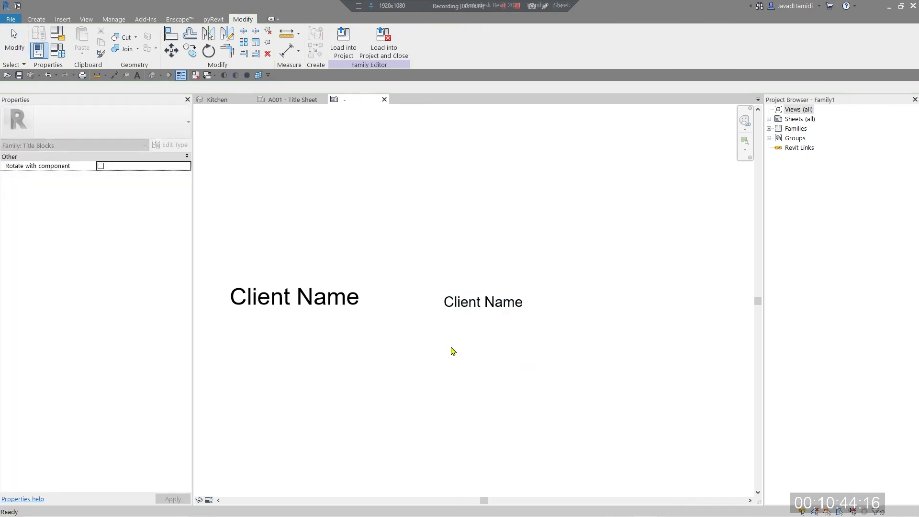
scroll(396, 330, up, 1)
scroll(473, 339, down, 2)
scroll(436, 176, down, 3)
middle_drag(472, 335, 472, 281)
scroll(403, 263, up, 1)
scroll(404, 266, up, 2)
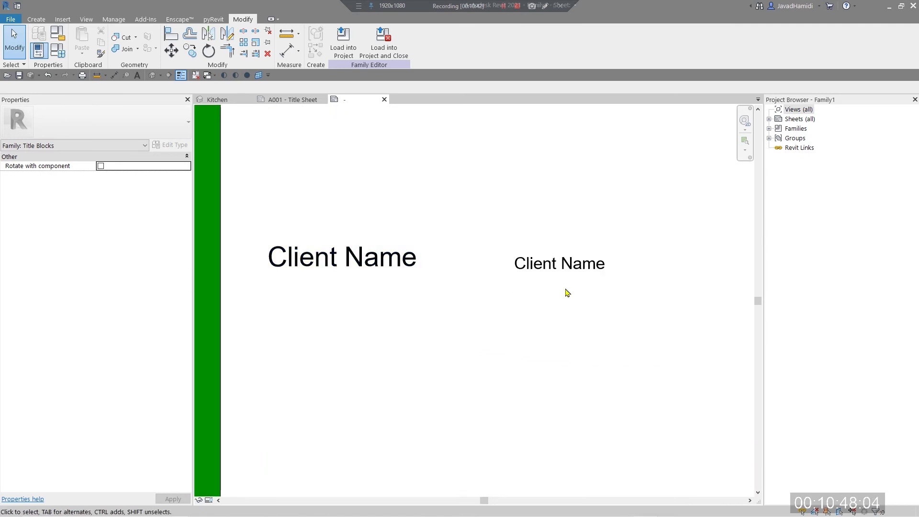
- Move the Client Name label slightly up and closer to the text note so both line up, and deselect it
click(589, 274)
drag(581, 272, 570, 267)
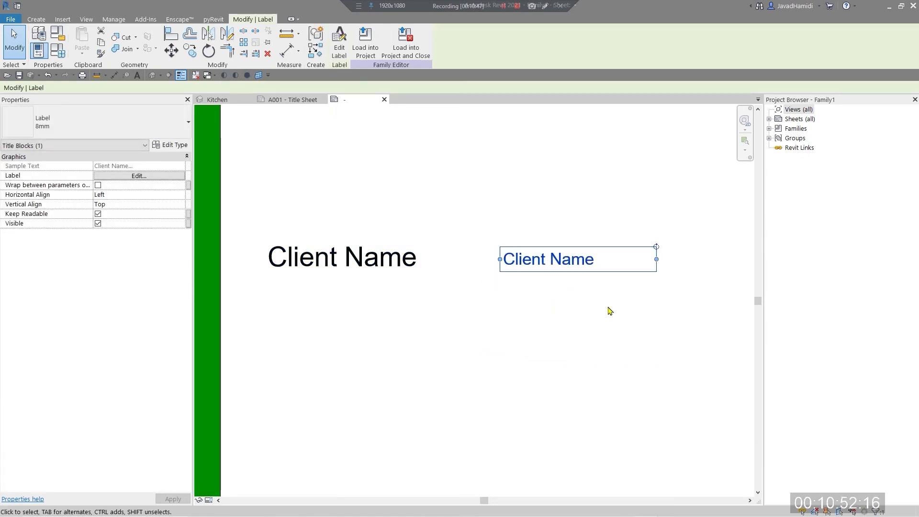
scroll(572, 303, down, 4)
middle_drag(630, 349, 606, 353)
click(358, 288)
scroll(357, 293, up, 2)
middle_drag(354, 312, 442, 329)
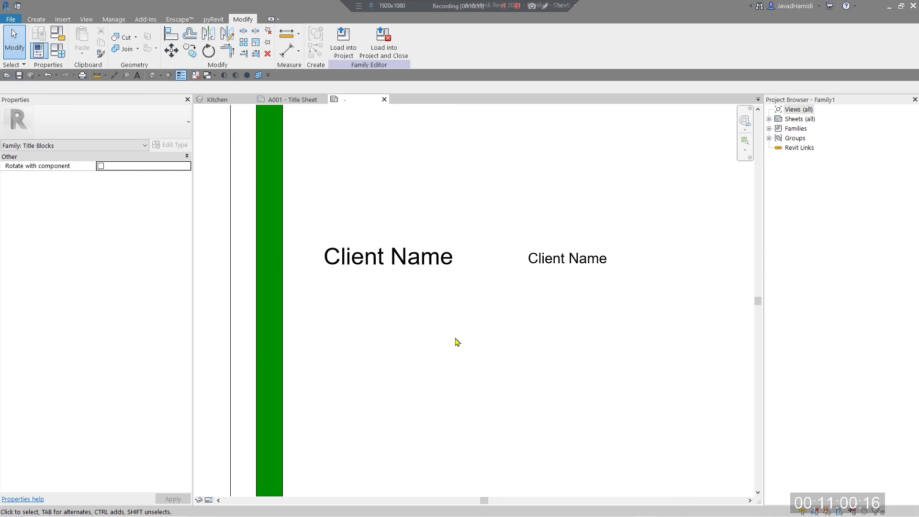
- Draw a horizontal line above the client texts from the green border, about 305 mm long, and a vertical line from its end down to the lower border
scroll(560, 286, down, 2)
scroll(622, 338, down, 3)
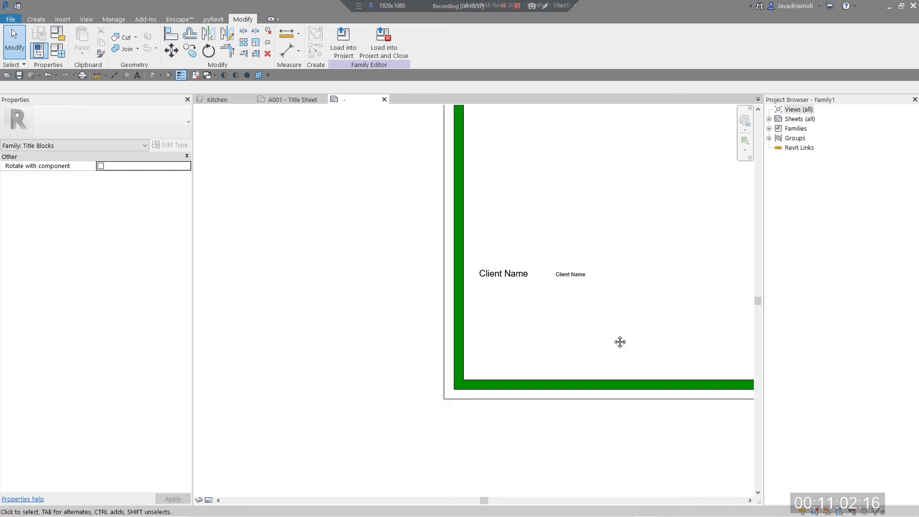
middle_drag(749, 338, 576, 319)
scroll(306, 266, up, 2)
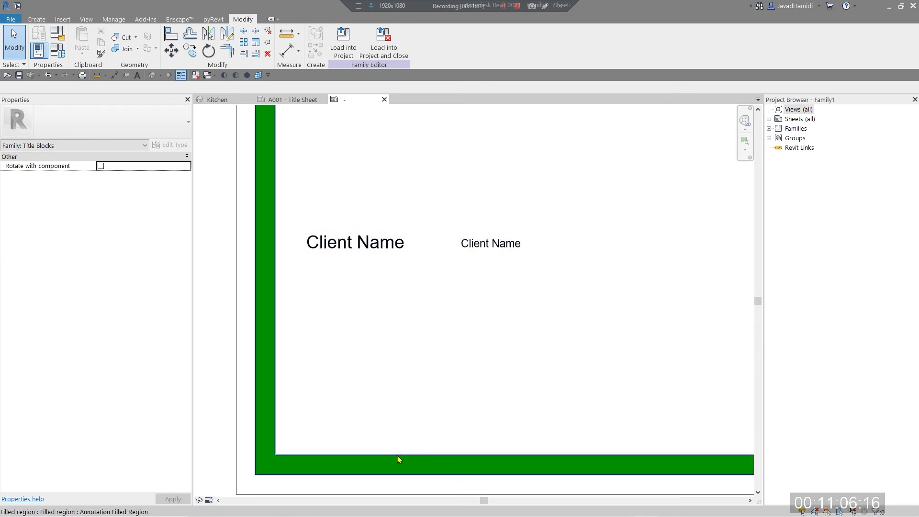
scroll(389, 354, down, 2)
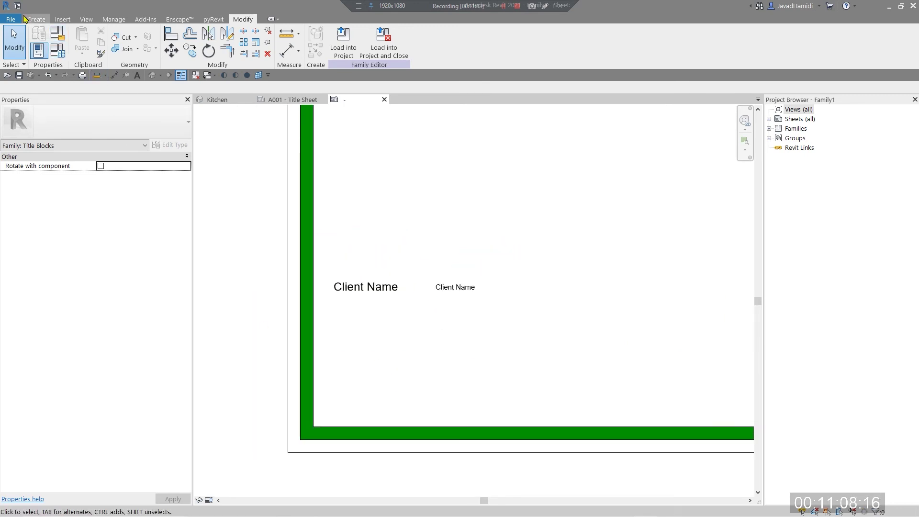
click(27, 19)
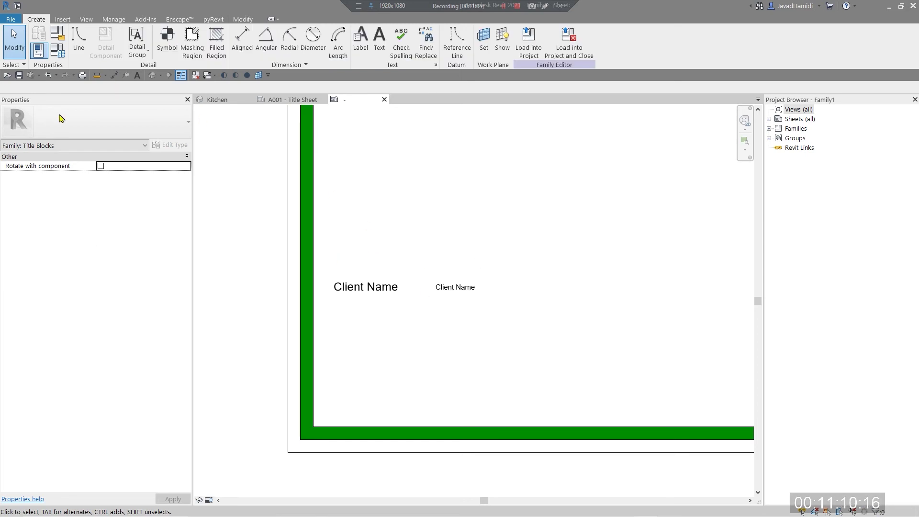
click(79, 38)
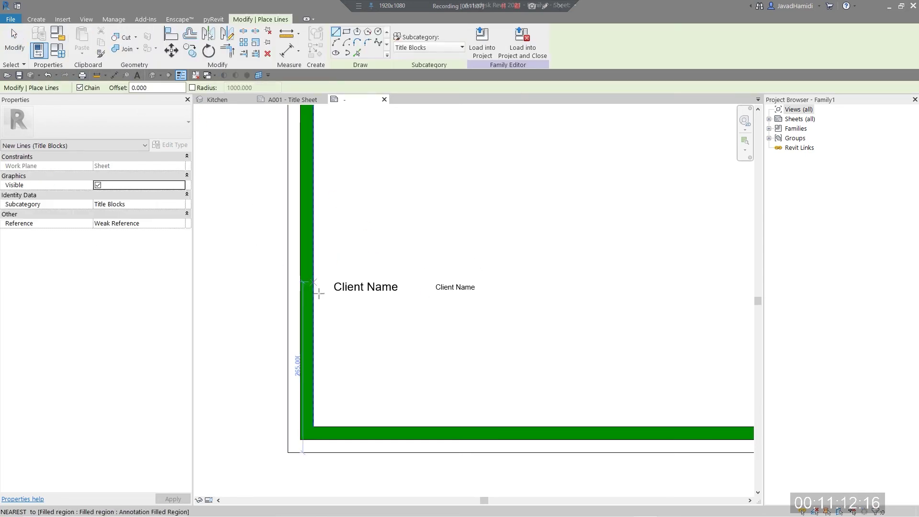
scroll(317, 287, up, 2)
click(307, 235)
middle_drag(418, 257, 310, 250)
click(543, 229)
scroll(536, 405, down, 2)
middle_drag(544, 386, 548, 312)
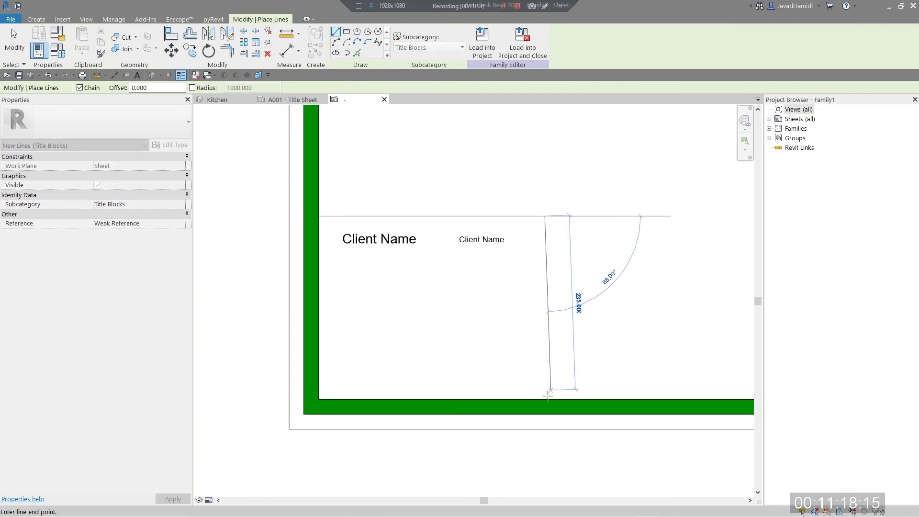
click(546, 399)
key(Escape)
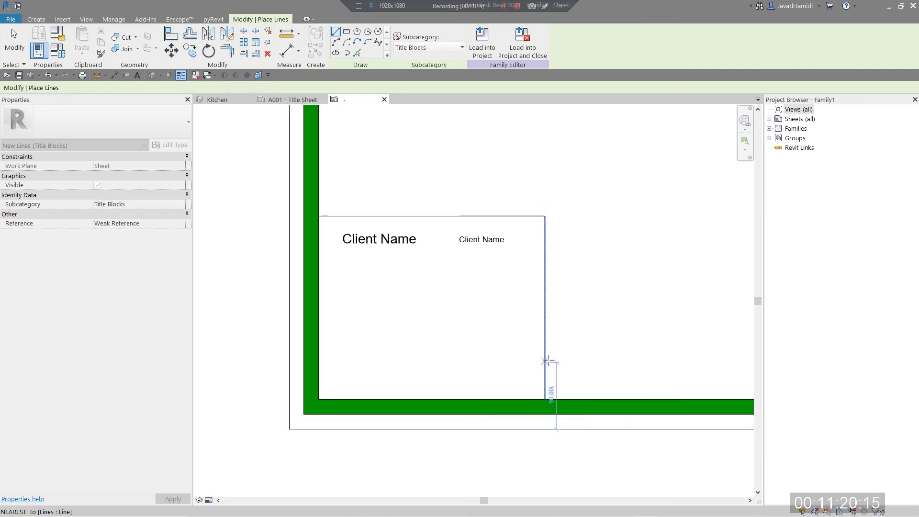
- Draw a horizontal line about 305 mm long just above the lower border, from the vertical line to the border, and end the Line command
click(545, 377)
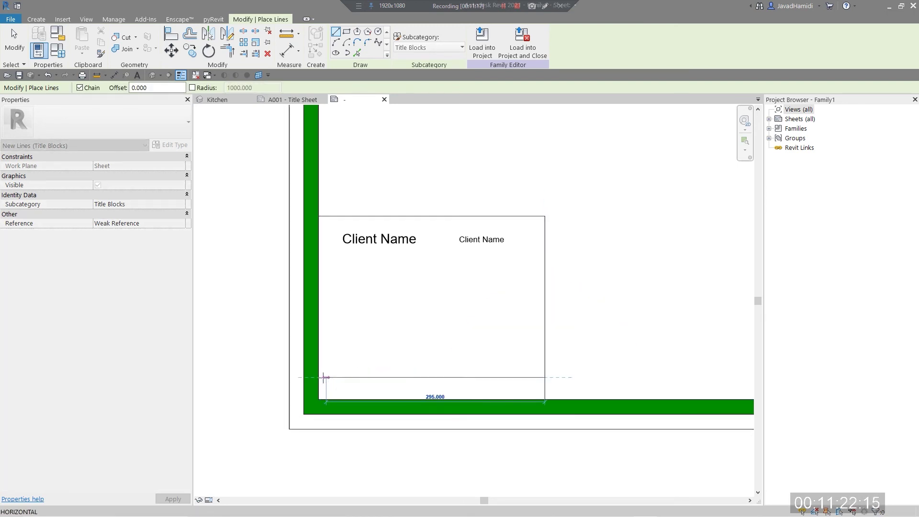
click(320, 377)
key(Escape)
key(Escape)
scroll(503, 388, up, 3)
scroll(512, 392, down, 2)
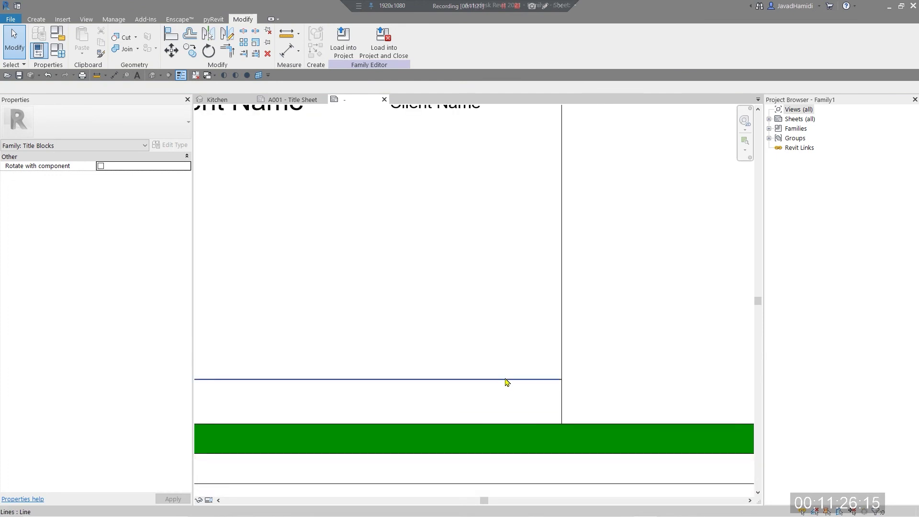
- Array the lower horizontal line upward with 5 members, spaced by its distance from the lower border's inner edge
click(507, 380)
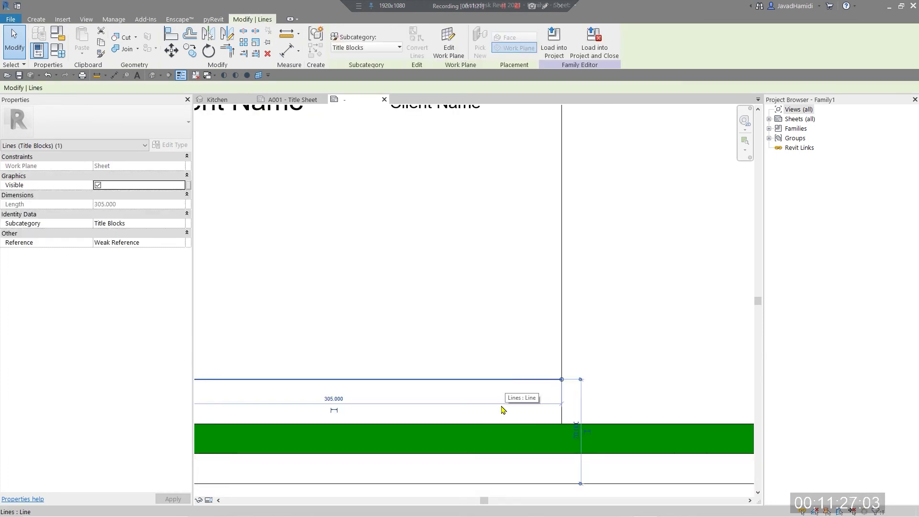
click(243, 43)
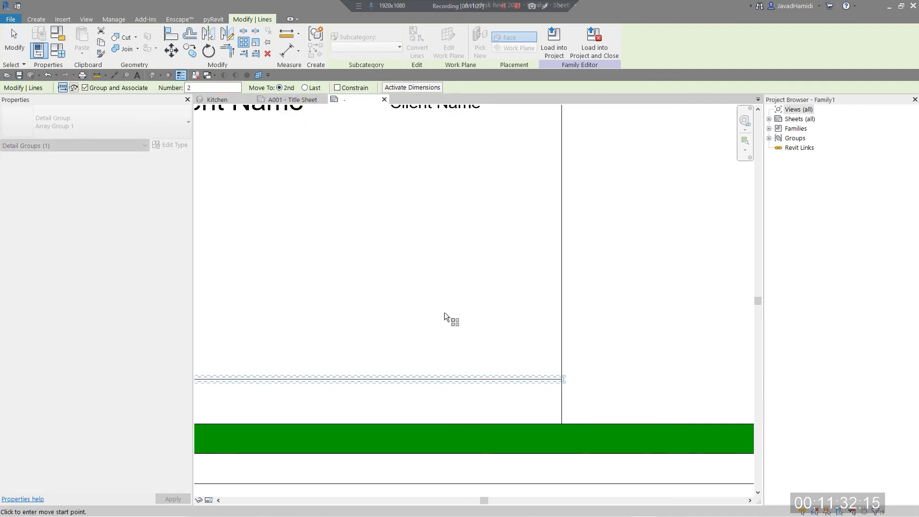
scroll(576, 445, up, 3)
click(547, 403)
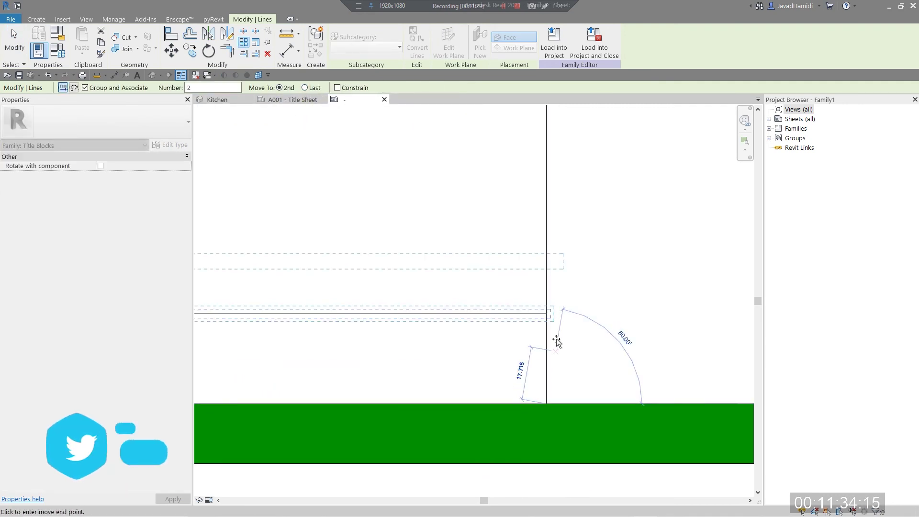
click(547, 314)
scroll(565, 362, down, 3)
middle_drag(524, 334, 473, 329)
scroll(400, 333, up, 2)
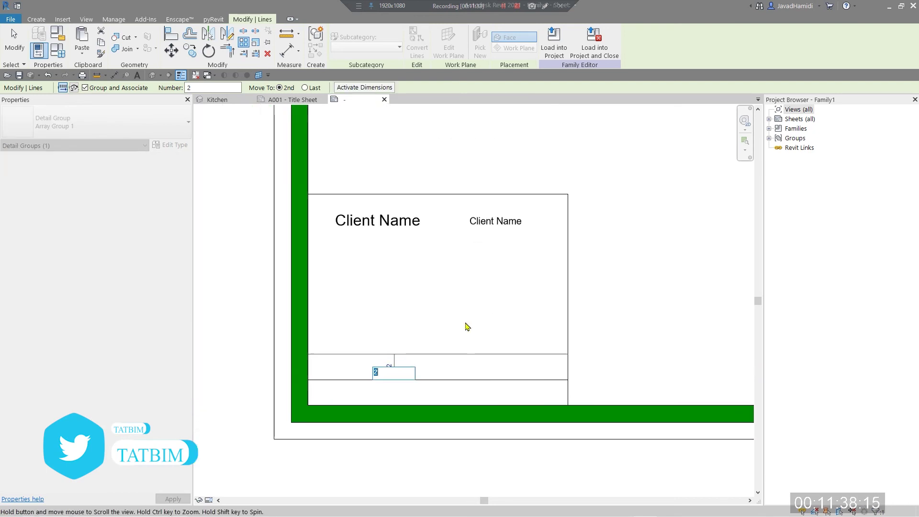
text(5)
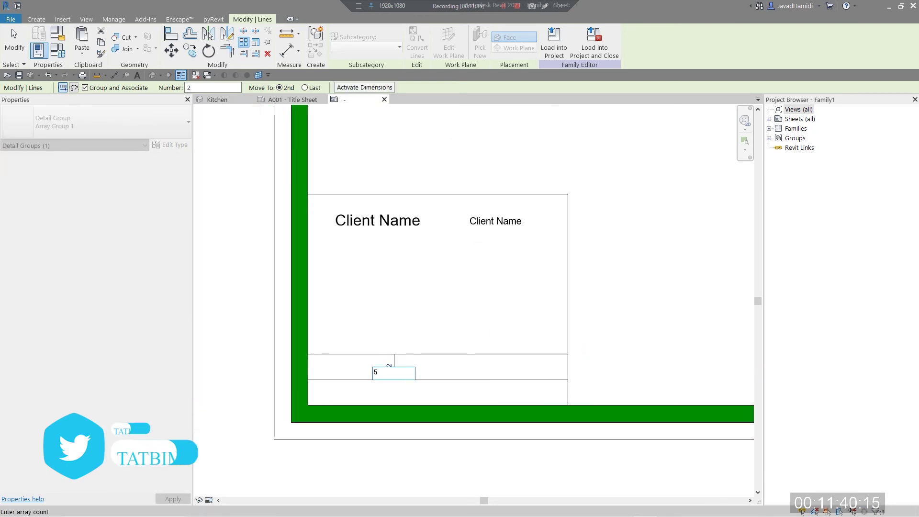
key(Return)
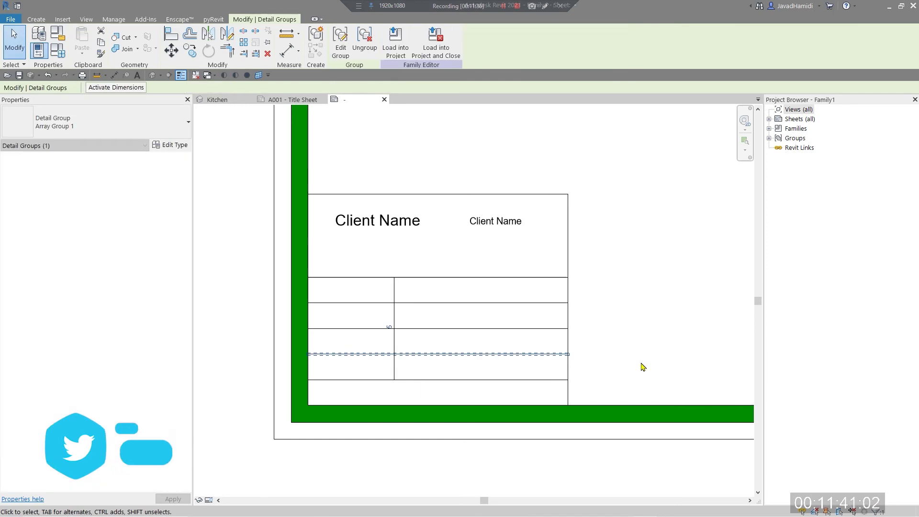
- Increase the line array's count to 6 and then 8, and deselect it
click(389, 328)
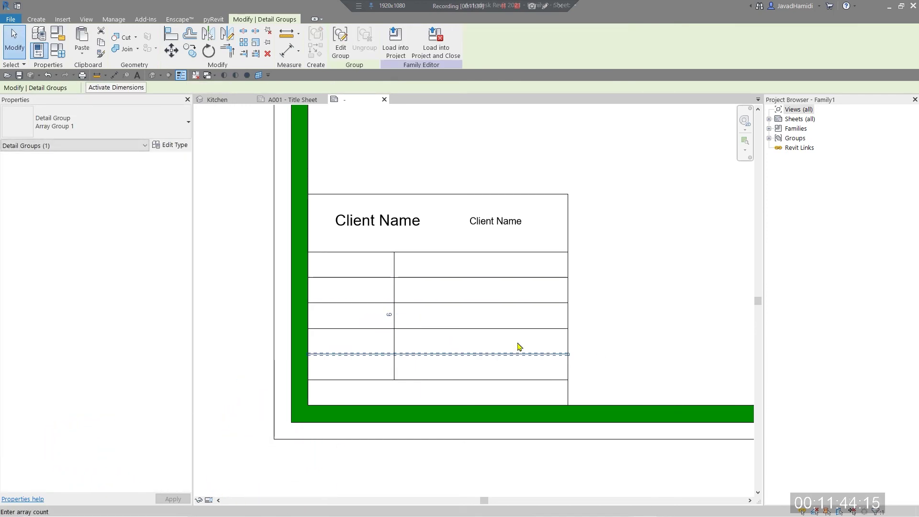
text(6)
key(Return)
click(389, 311)
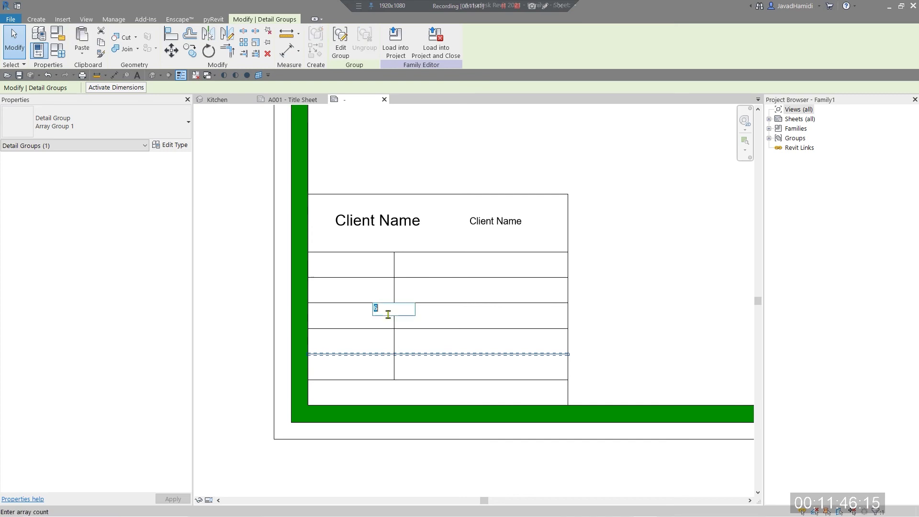
text(8)
key(Return)
key(Escape)
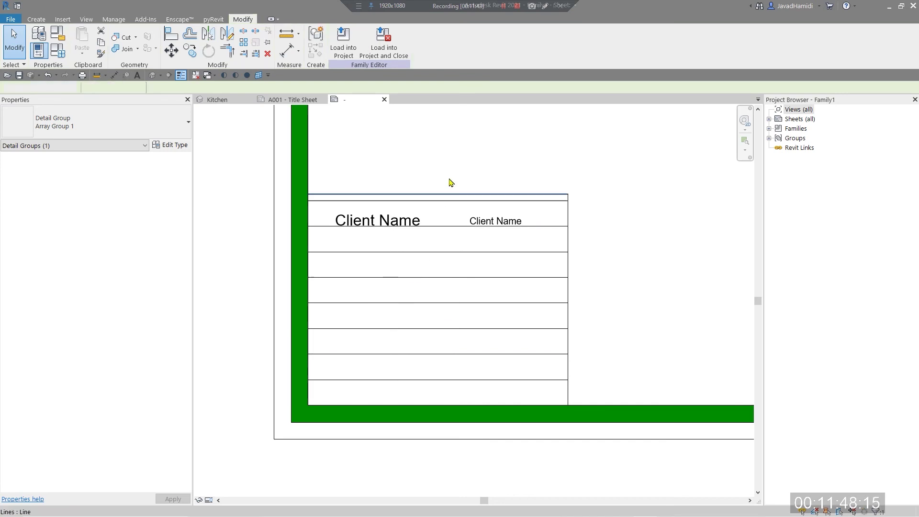
- Delete the original top line and trim the vertical line to a corner with the array's uppermost line
scroll(524, 184, up, 3)
scroll(630, 198, up, 1)
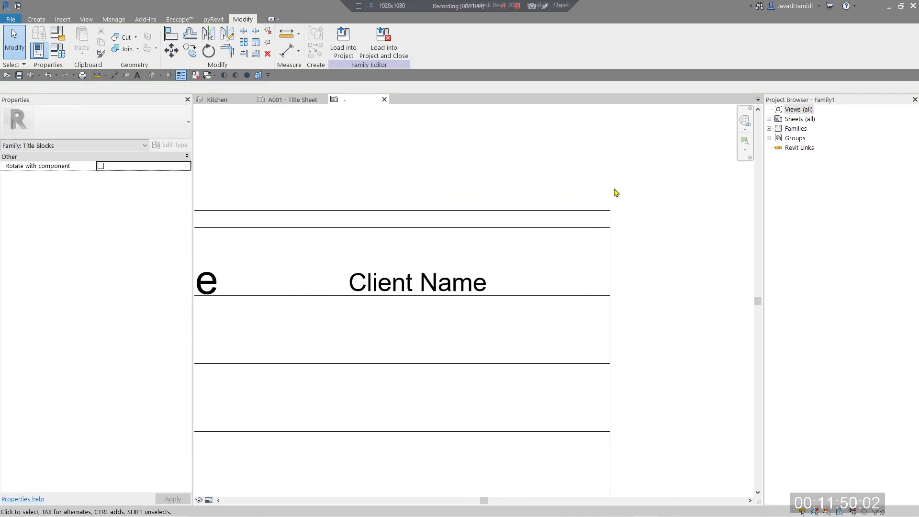
click(524, 211)
key(Delete)
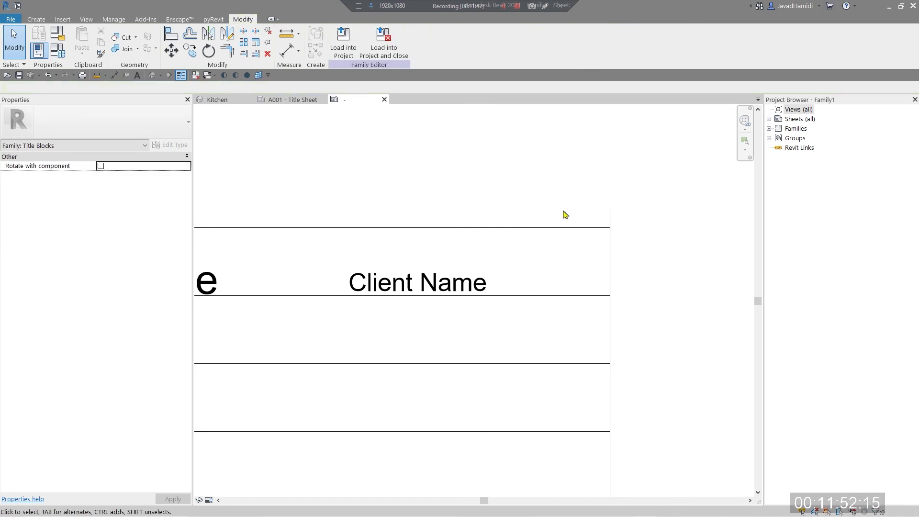
key(t)
key(r)
click(596, 228)
click(611, 250)
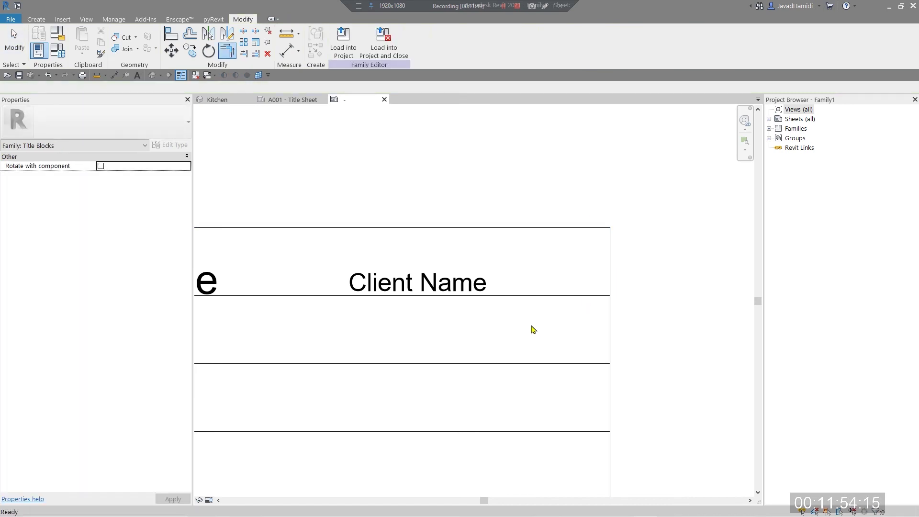
scroll(536, 327, down, 3)
middle_drag(402, 400, 460, 345)
middle_drag(521, 415, 544, 436)
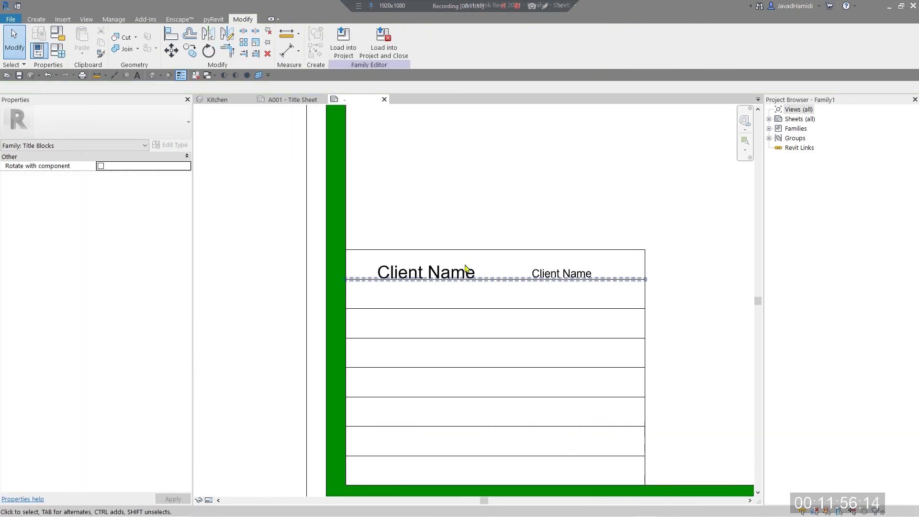
middle_drag(577, 311, 533, 268)
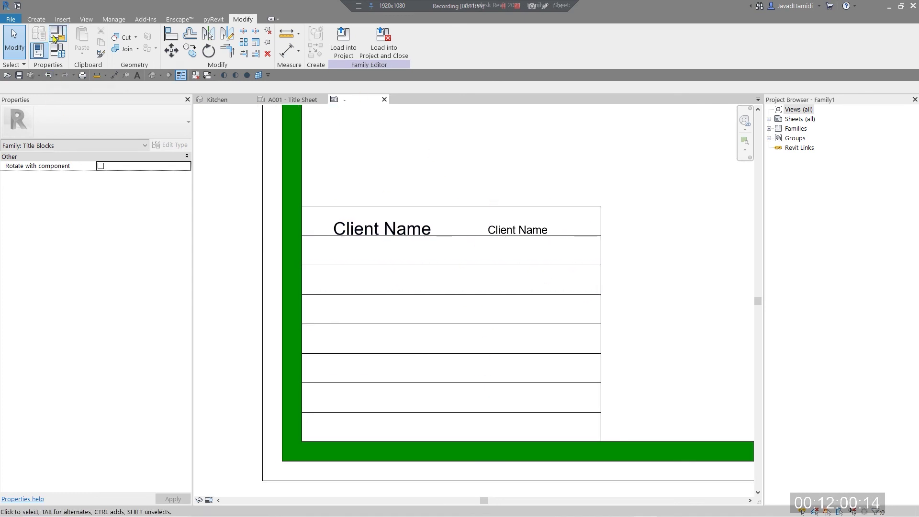
click(36, 19)
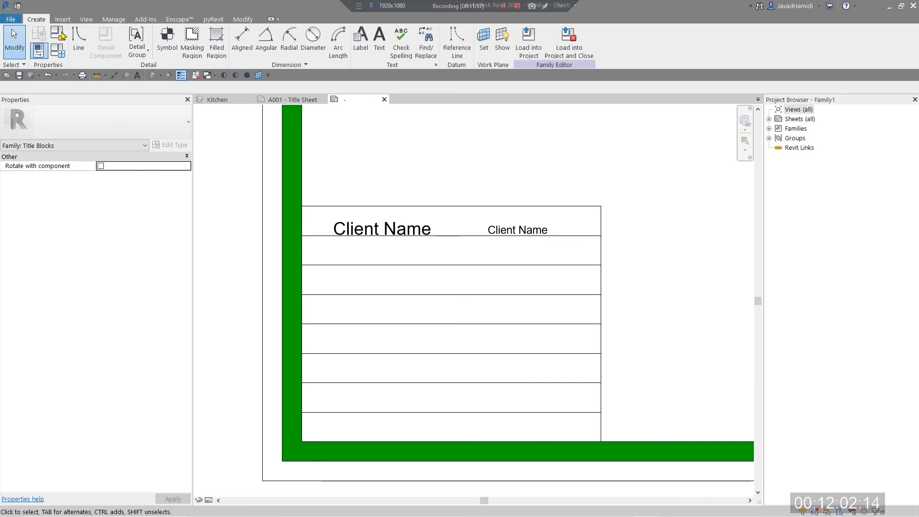
click(89, 46)
scroll(389, 270, up, 2)
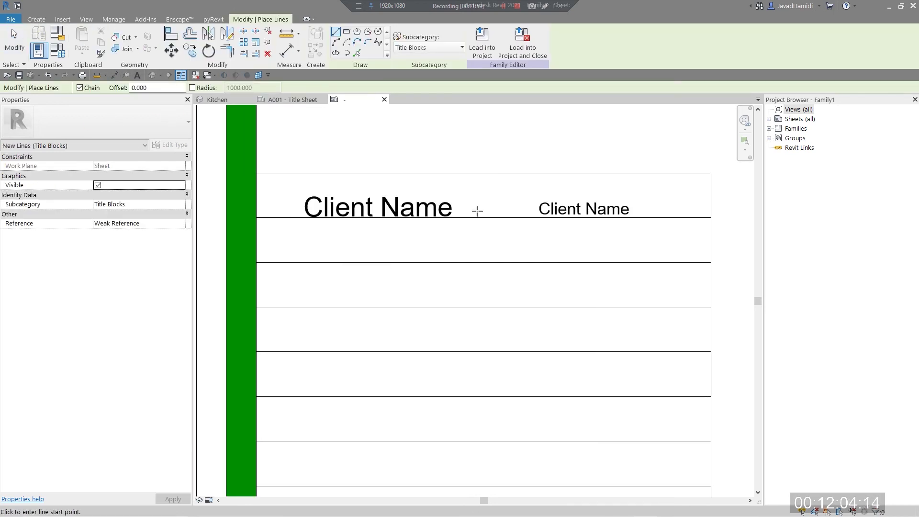
click(478, 173)
middle_drag(493, 417, 476, 314)
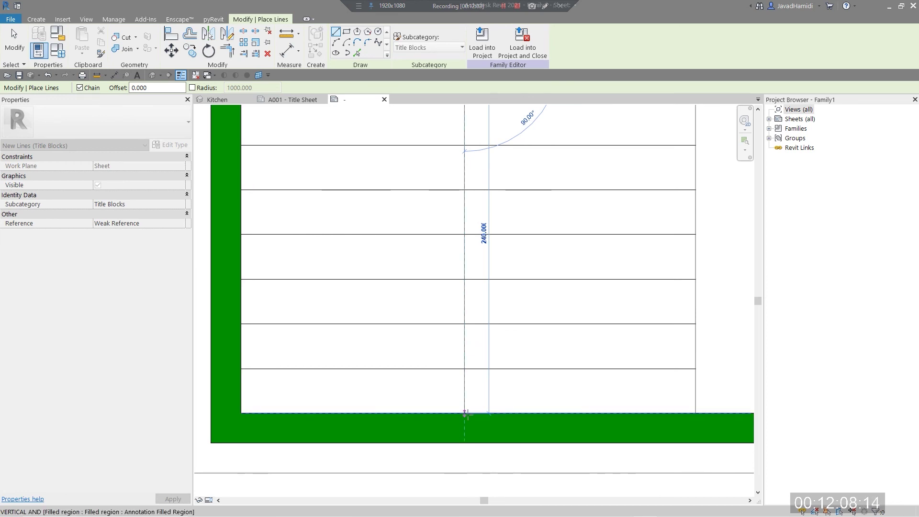
key(Escape)
key(Escape)
- Draw a vertical line about 240 mm long from the midpoint of the table's top line down to the lower border's inner edge
scroll(435, 268, up, 1)
middle_drag(435, 268, 356, 308)
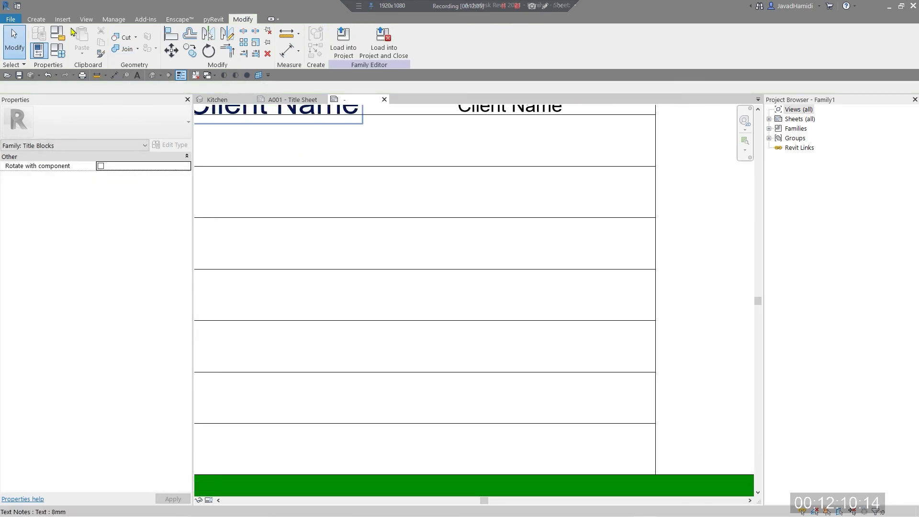
click(35, 20)
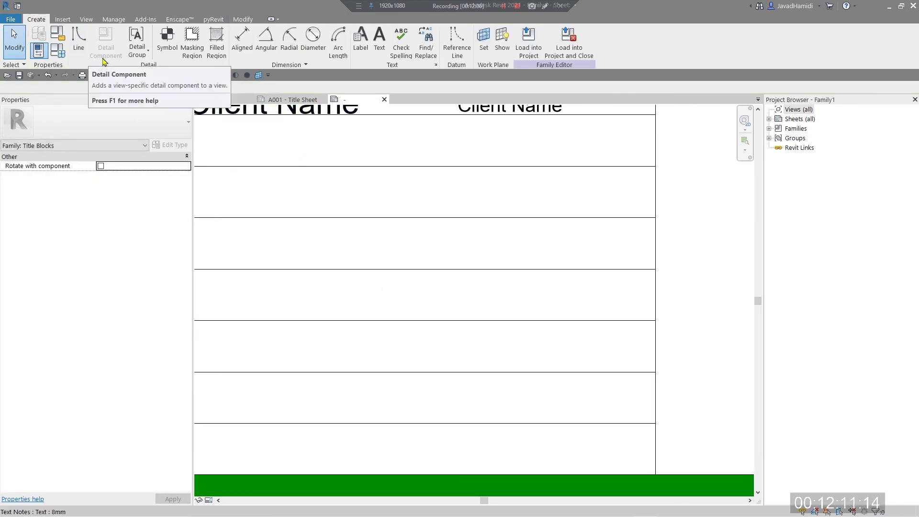
click(78, 45)
middle_drag(432, 245, 461, 365)
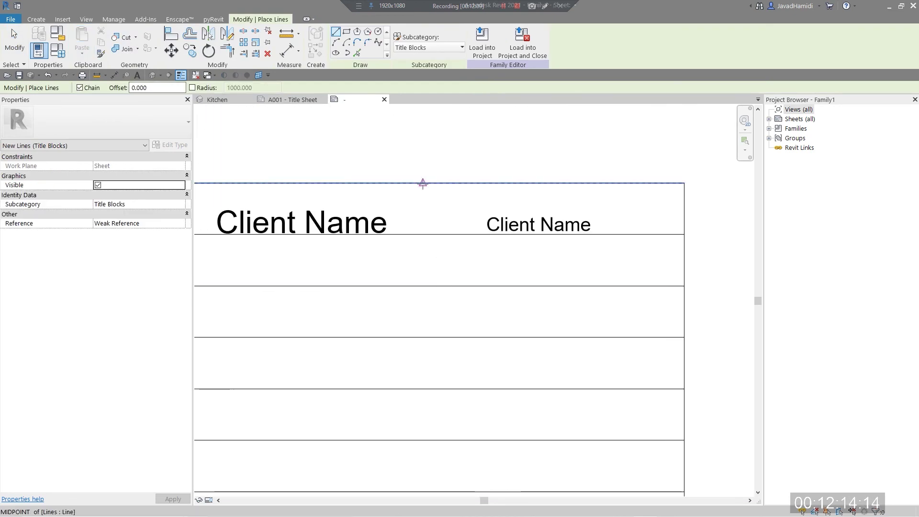
click(423, 184)
middle_drag(422, 300, 421, 164)
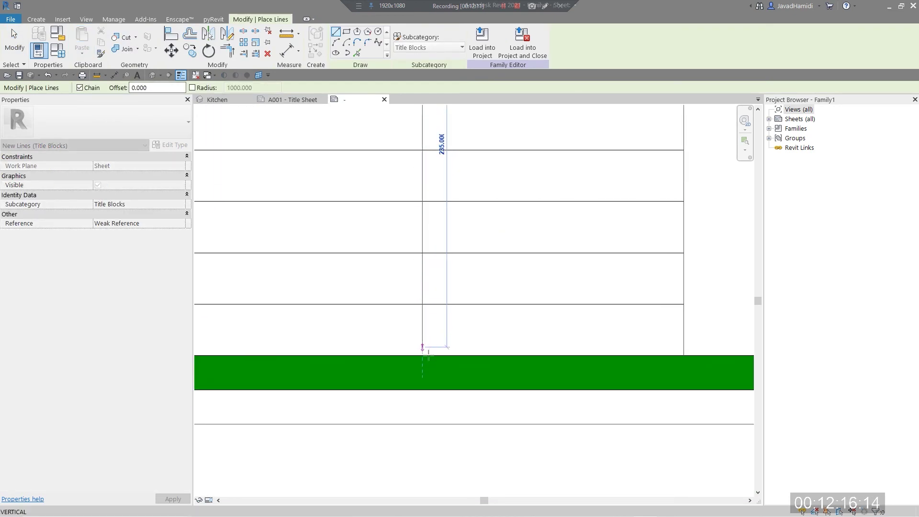
click(421, 356)
key(Escape)
key(Escape)
scroll(410, 271, down, 4)
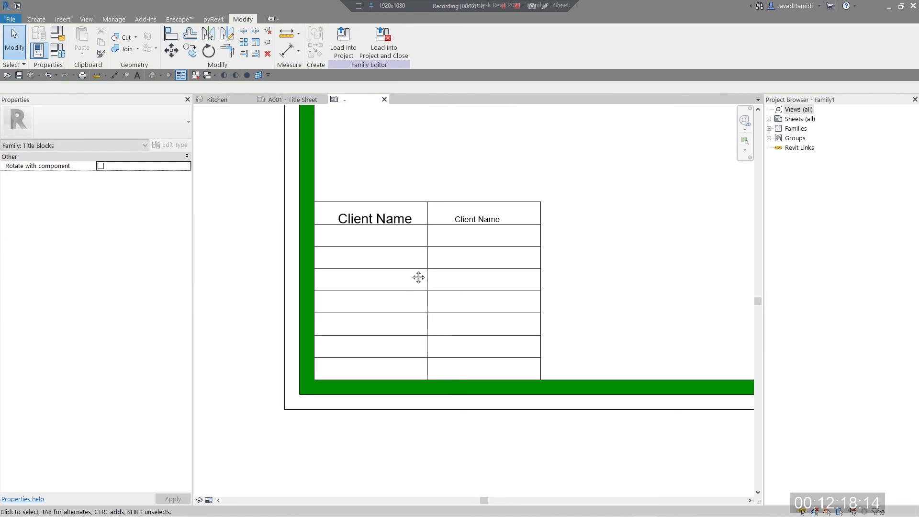
scroll(381, 263, up, 4)
click(419, 296)
scroll(408, 297, up, 7)
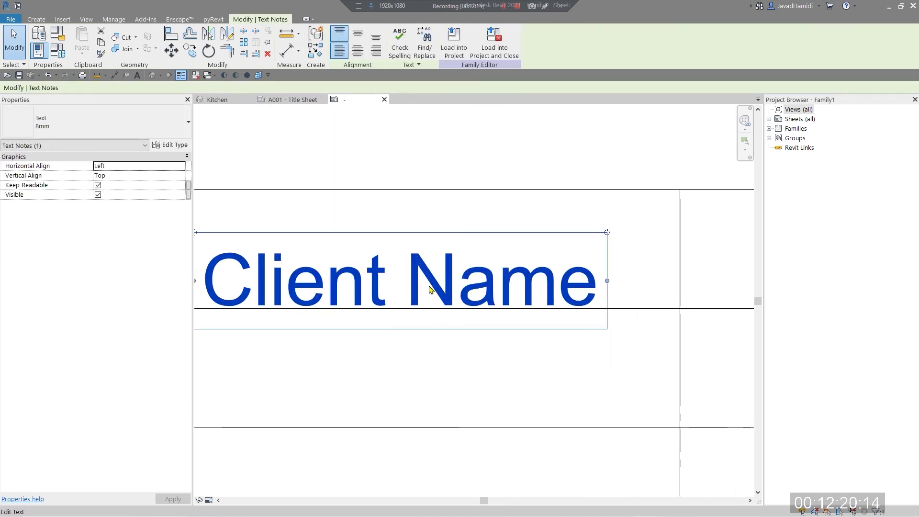
click(430, 286)
scroll(460, 306, down, 6)
key(Escape)
key(Escape)
key(Escape)
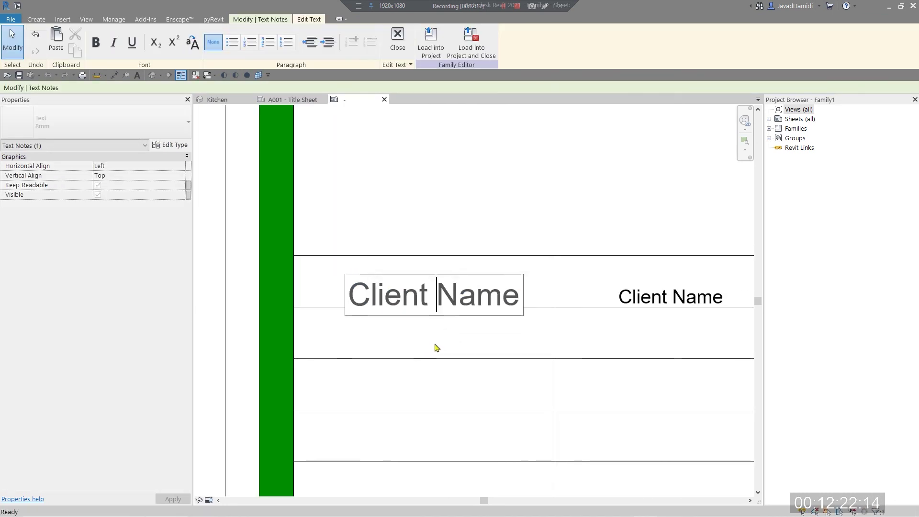
click(515, 264)
key(Escape)
click(494, 263)
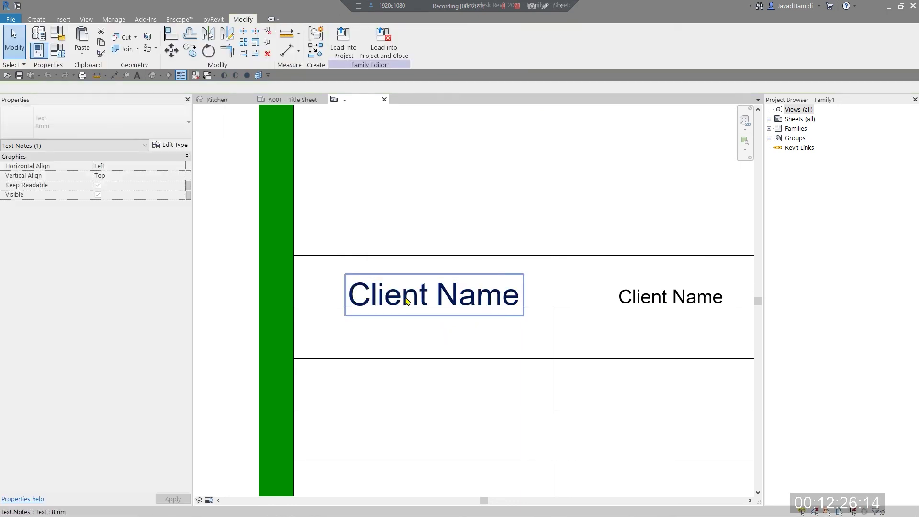
- Move the large Client Name text slightly up and left so it sits inside the first row's left cell
scroll(404, 296, up, 2)
drag(313, 264, 286, 242)
click(390, 353)
- Move the Client Name label up so it sits inside the first row's right cell, and deselect it
scroll(415, 365, down, 1)
middle_drag(605, 365, 458, 369)
scroll(487, 359, up, 2)
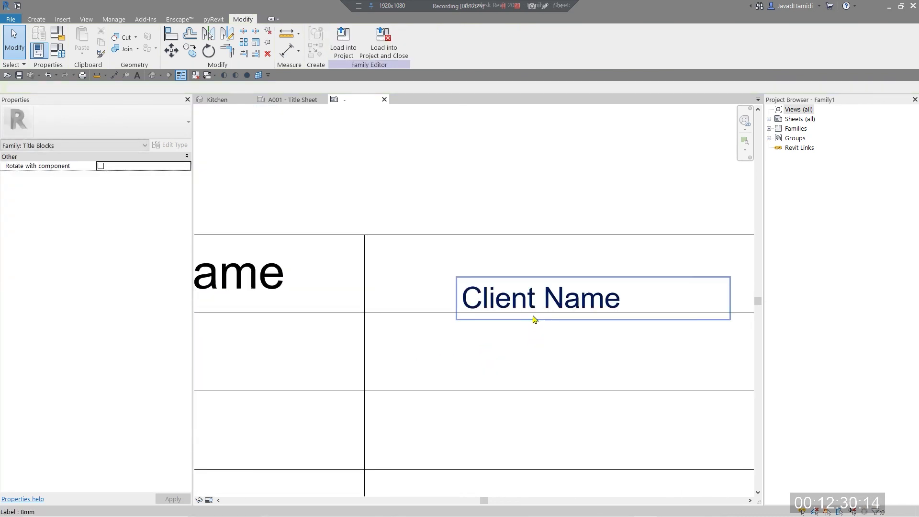
click(520, 306)
drag(517, 294, 522, 277)
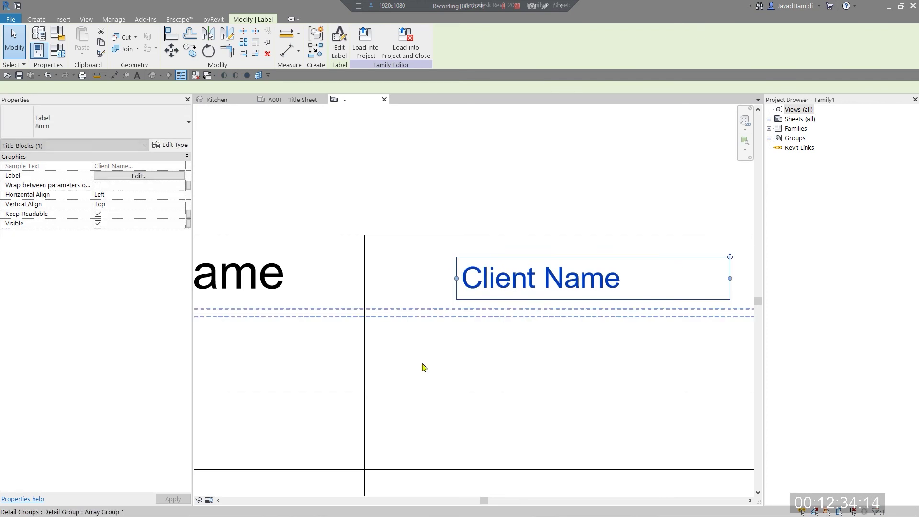
scroll(472, 404, down, 3)
click(505, 397)
middle_drag(505, 399, 504, 355)
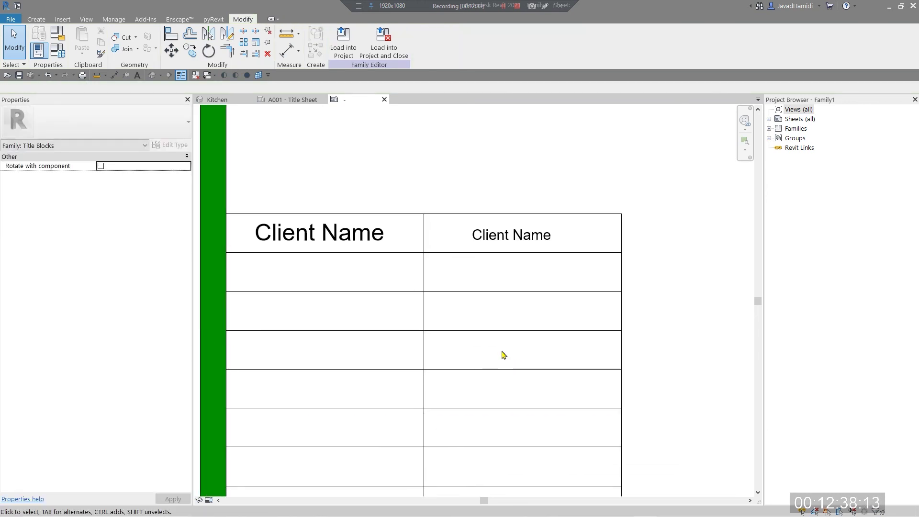
- Examine the two-column client table and the overall title sheet layout with its border and logo
scroll(523, 316, down, 3)
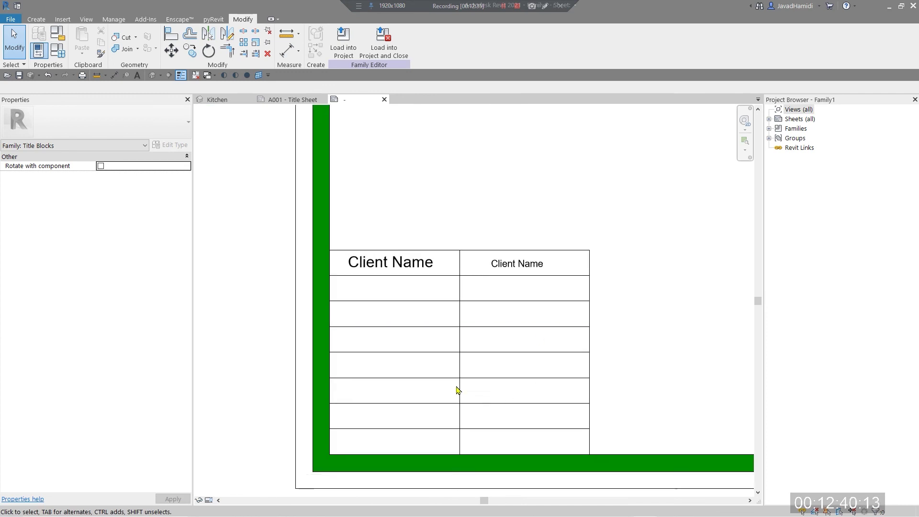
scroll(392, 260, up, 5)
middle_drag(421, 332, 440, 243)
scroll(493, 173, down, 3)
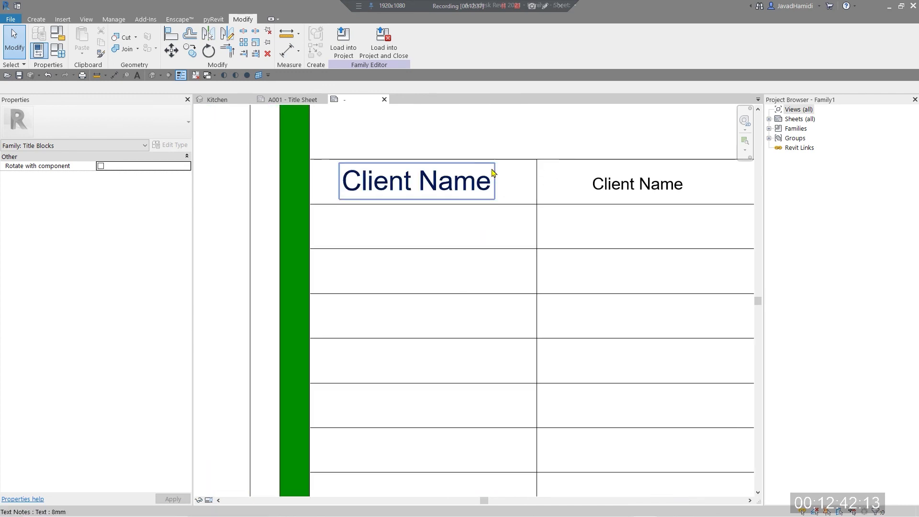
scroll(499, 206, down, 3)
middle_drag(487, 258, 344, 298)
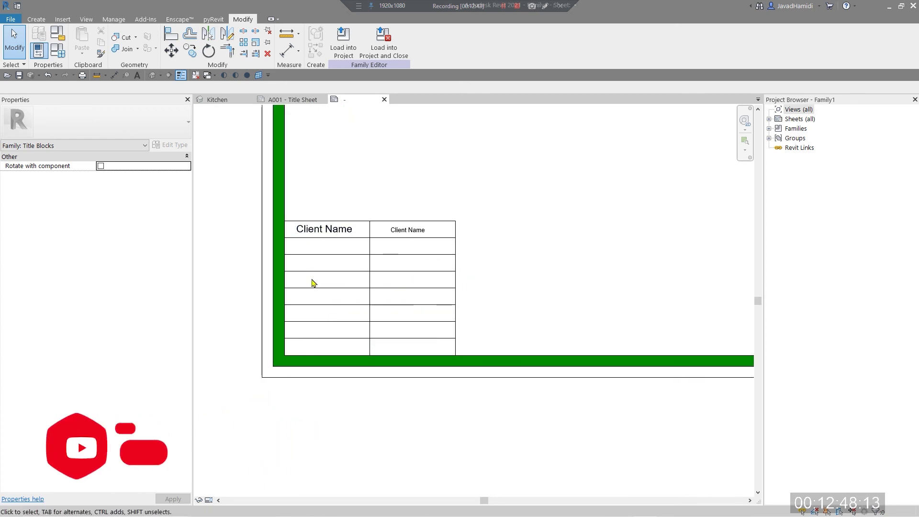
scroll(318, 246, up, 2)
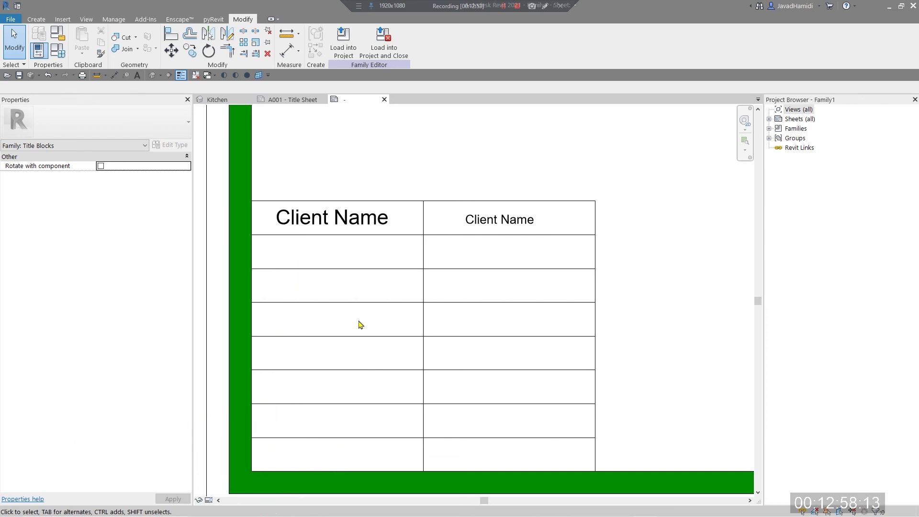
scroll(355, 378, down, 5)
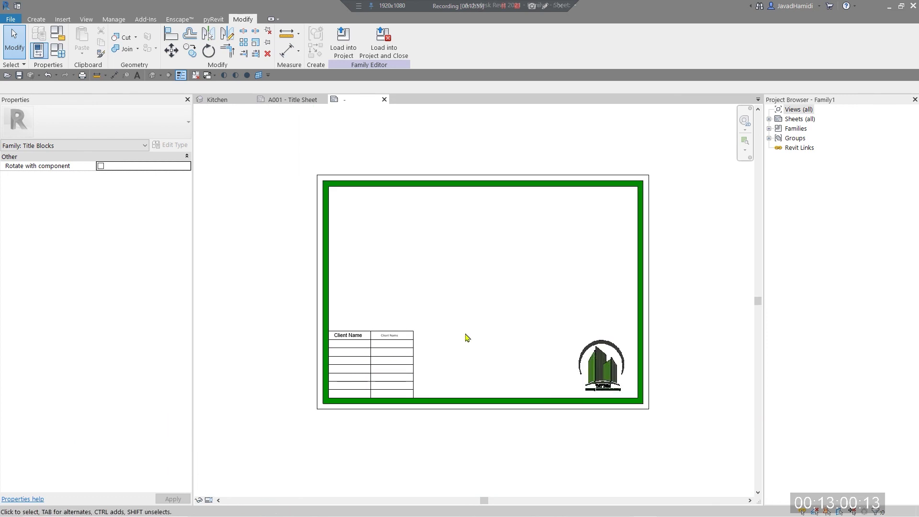
scroll(349, 353, up, 3)
middle_drag(540, 342, 390, 399)
scroll(425, 365, down, 2)
- Load the title block family into the project and show the A001 - Title Sheet view
click(343, 42)
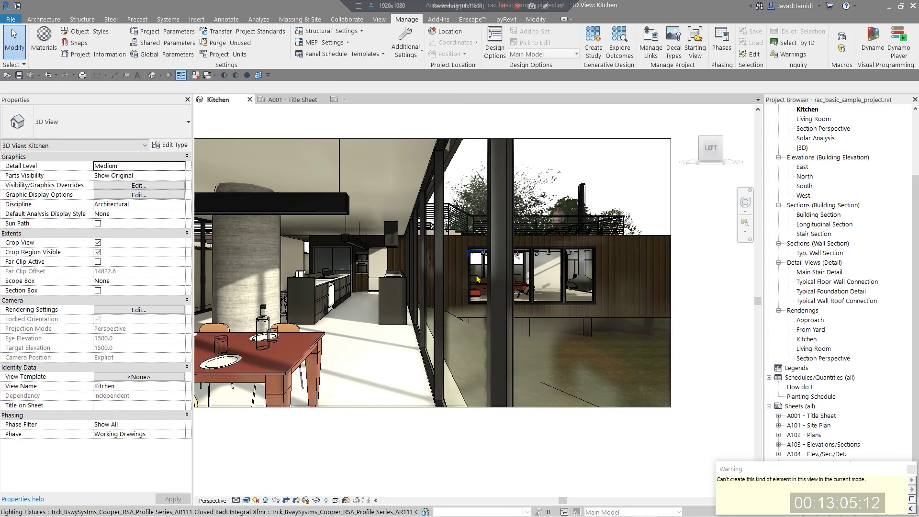
click(293, 100)
middle_drag(555, 401, 498, 359)
- Create a new sheet in the project using the Family1 titleblock
right_click(804, 407)
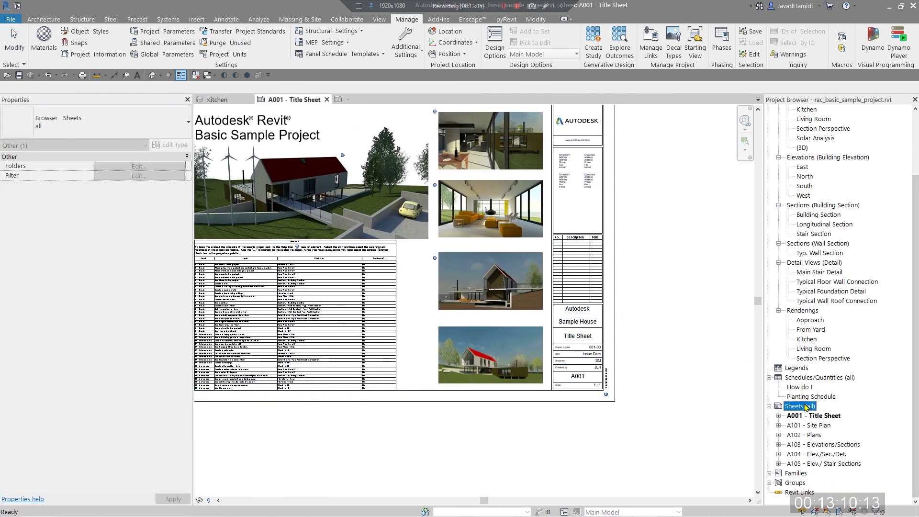
click(814, 411)
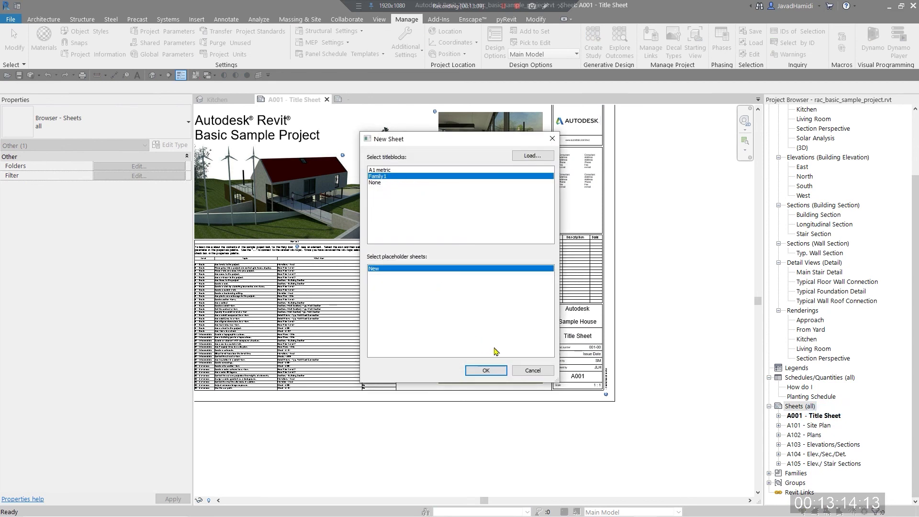
click(486, 371)
- Examine the new sheet's green border, client table and logo
scroll(456, 381, down, 2)
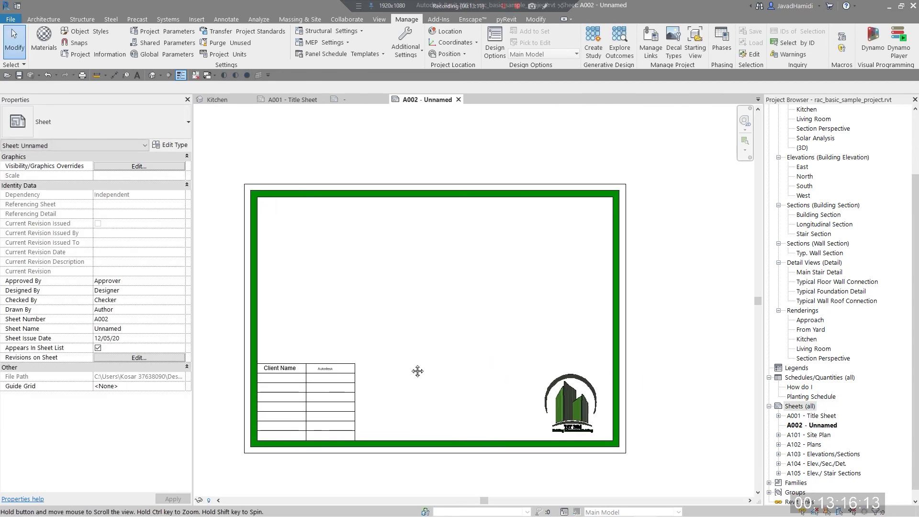
middle_drag(522, 372, 579, 350)
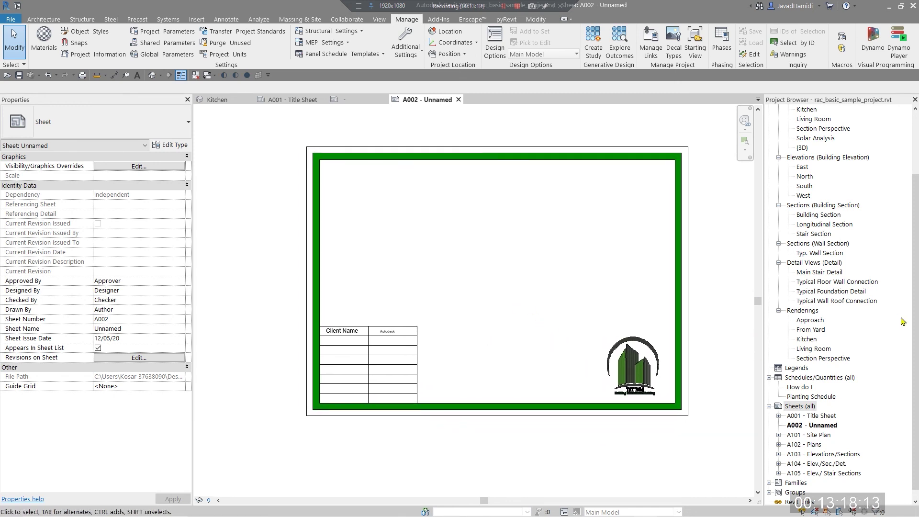
scroll(586, 286, up, 3)
scroll(459, 304, down, 2)
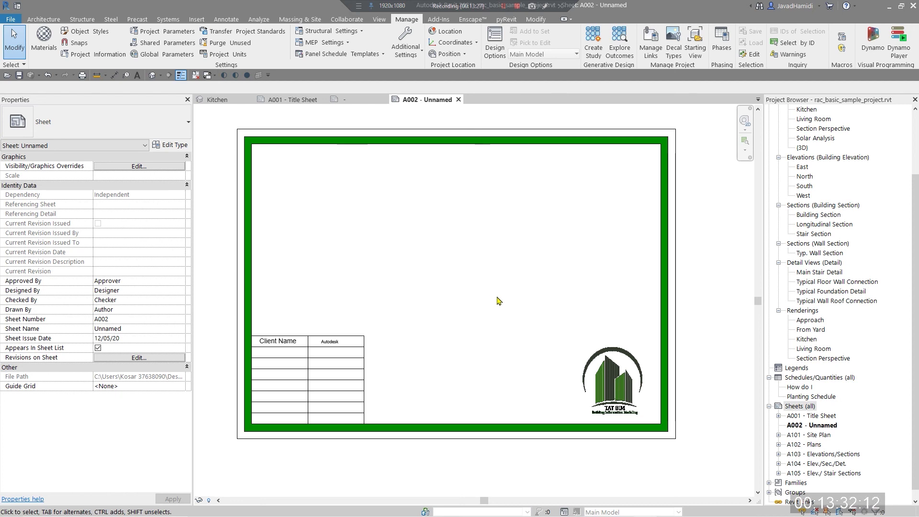
scroll(497, 301, up, 5)
scroll(461, 339, down, 4)
scroll(509, 369, up, 3)
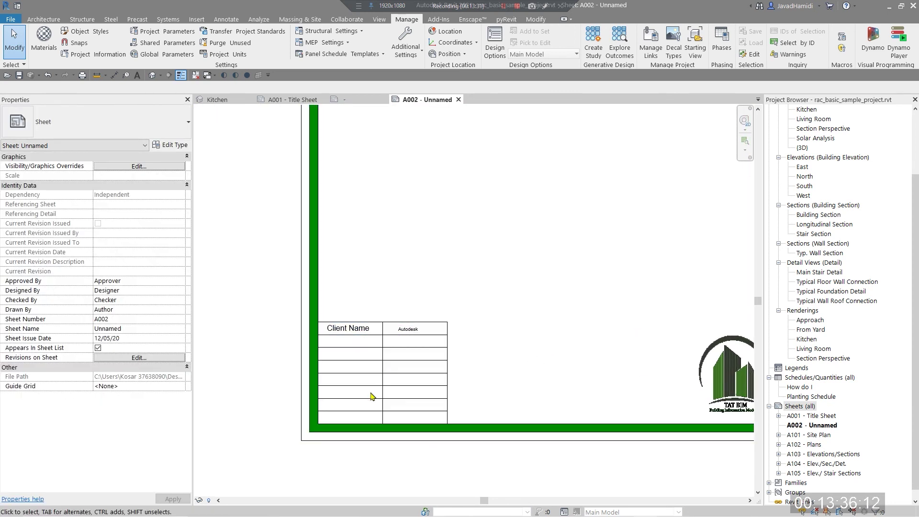
scroll(481, 373, down, 1)
middle_drag(574, 316, 511, 353)
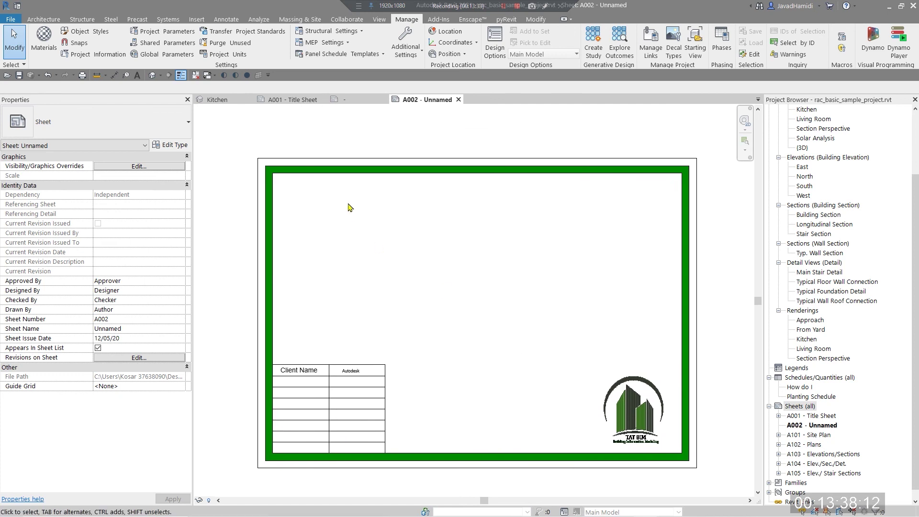